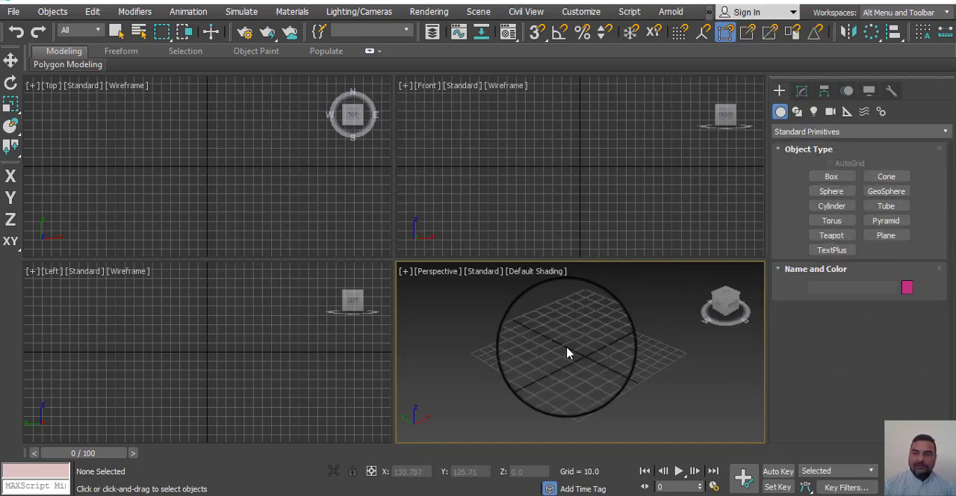
Step: Create a box about 101.5 long, 83.4 wide and 42.8 high near the grid centre in the Perspective viewport
alt+middle_drag(567, 353, 518, 365)
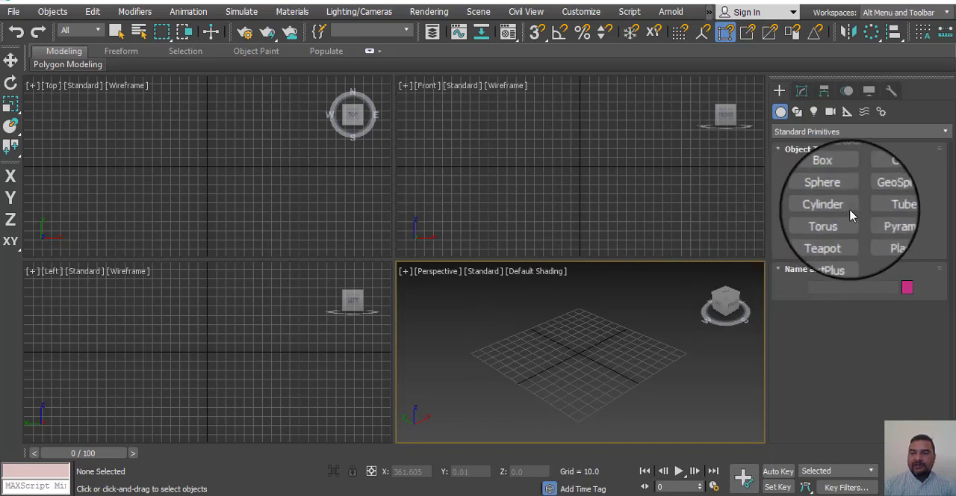
click(839, 179)
drag(575, 333, 591, 409)
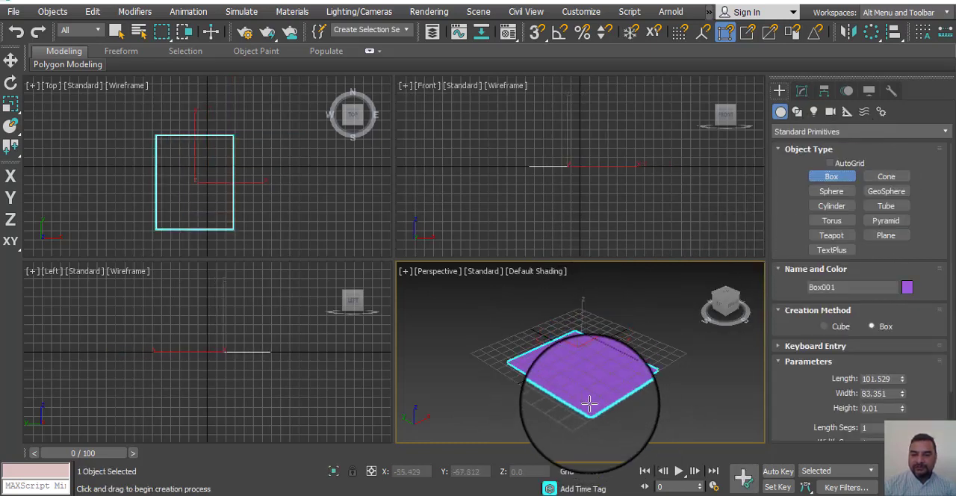
mouse_move(650, 394)
middle_down()
mouse_move(649, 405)
mouse_move(656, 398)
middle_up()
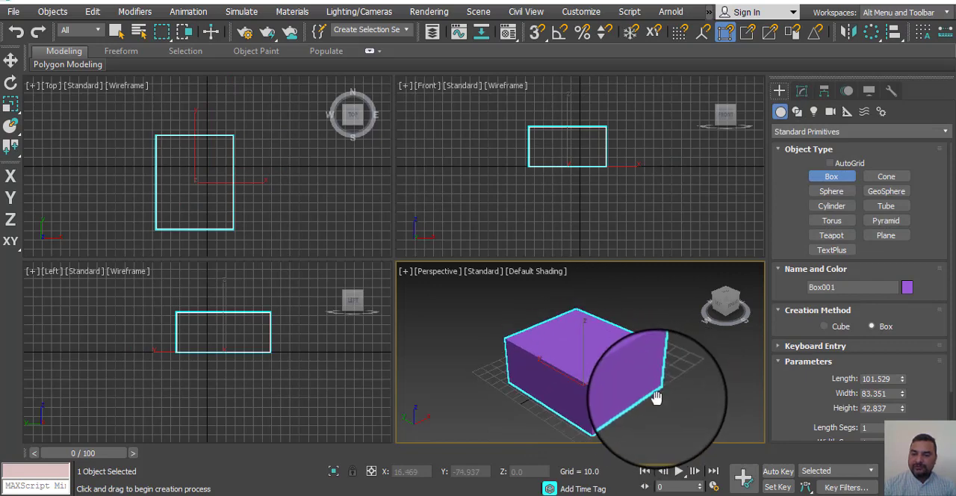
Step: Maximize the Perspective viewport, leave box creation and activate the Move tool
key(alt+w)
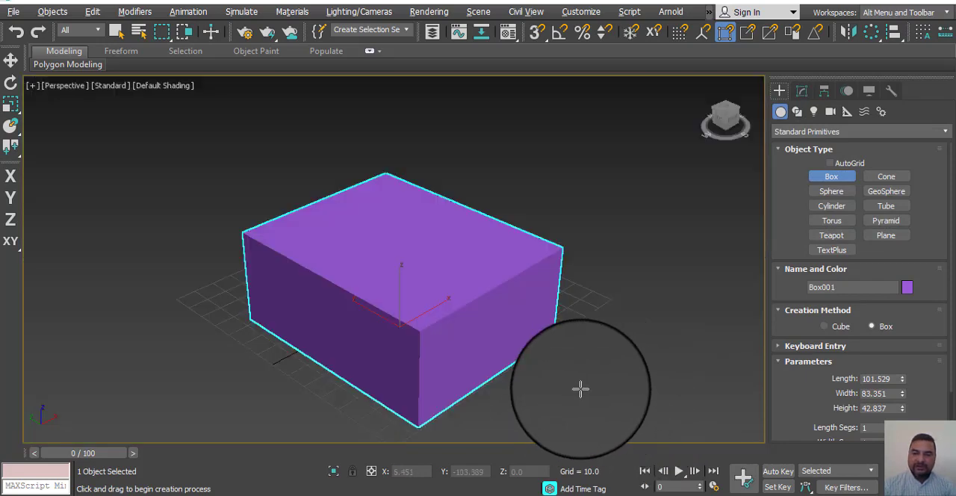
alt+middle_drag(580, 388, 529, 377)
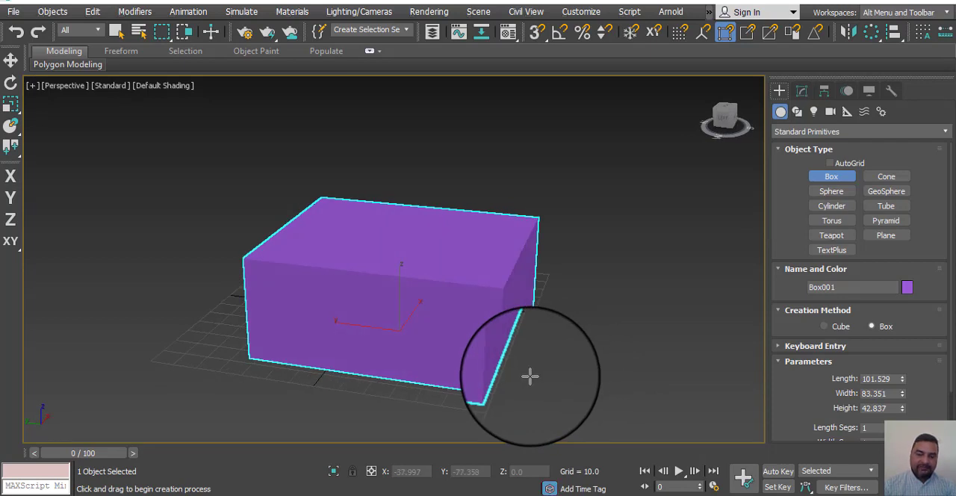
key(XF86MonBrightnessUp)
click(580, 274)
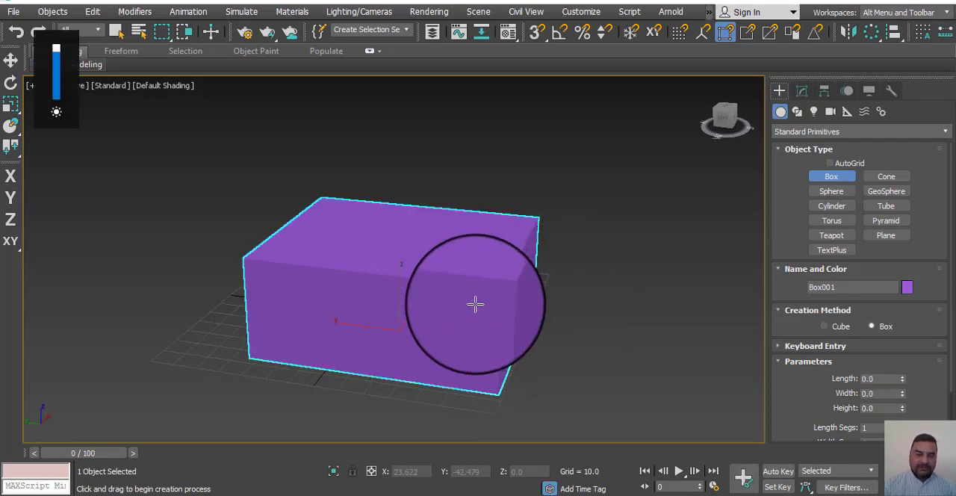
key(w)
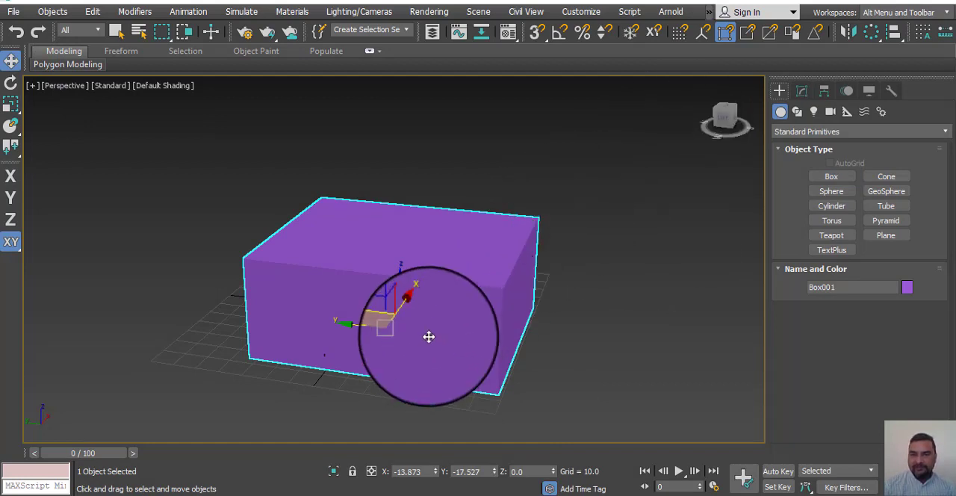
Step: Open the Compact Material Editor and place its window beside the box
click(510, 39)
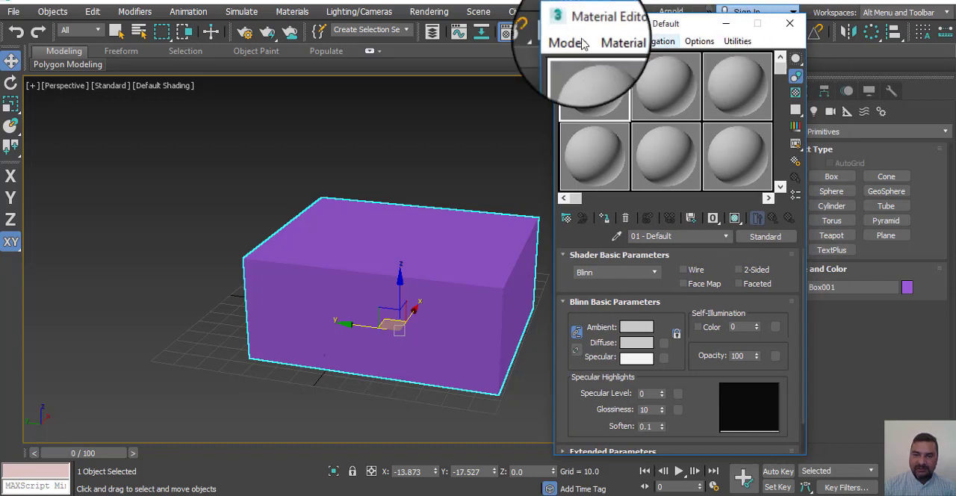
drag(652, 24, 659, 6)
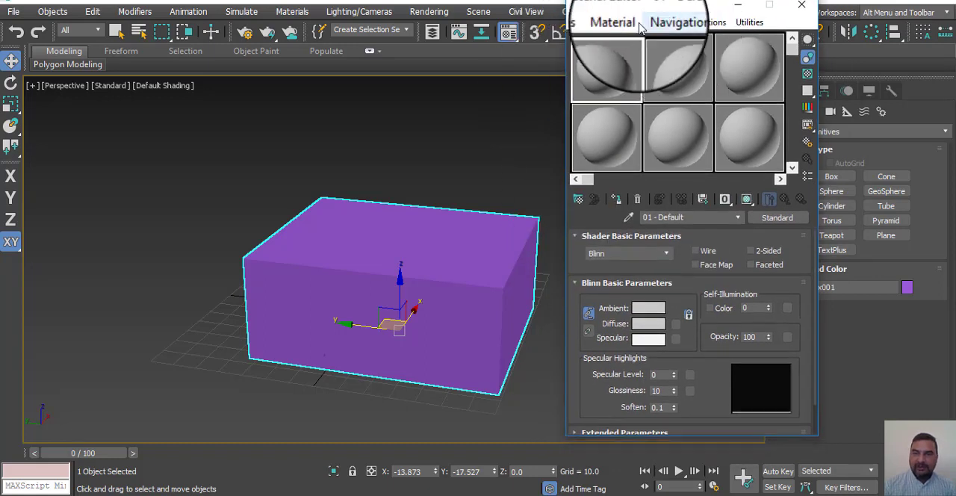
mouse_move(792, 59)
mouse_down()
mouse_move(786, 168)
mouse_move(791, 46)
mouse_up()
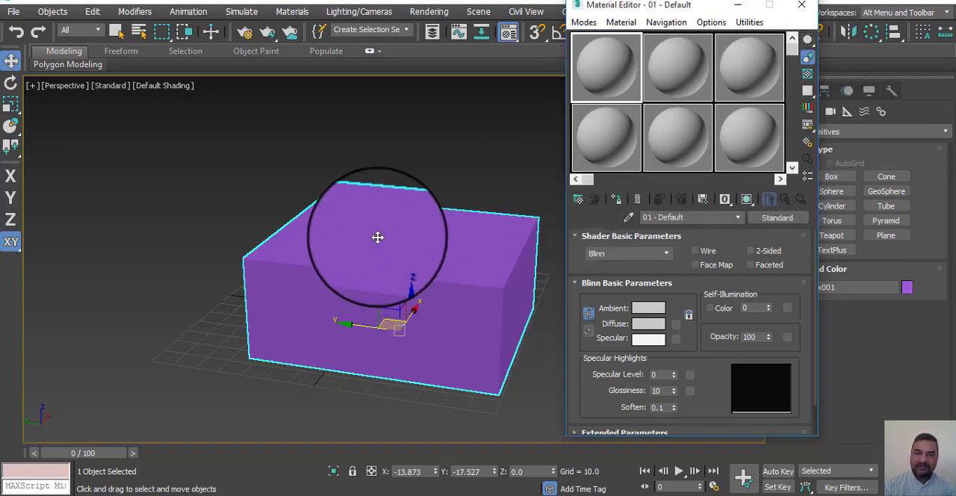
Step: Switch the Material Editor to Slate mode and back to Compact mode
click(583, 29)
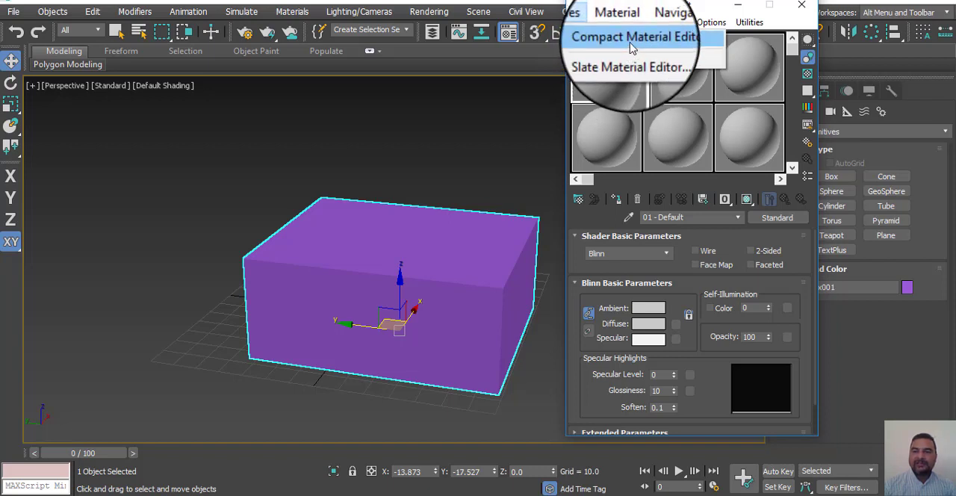
click(633, 67)
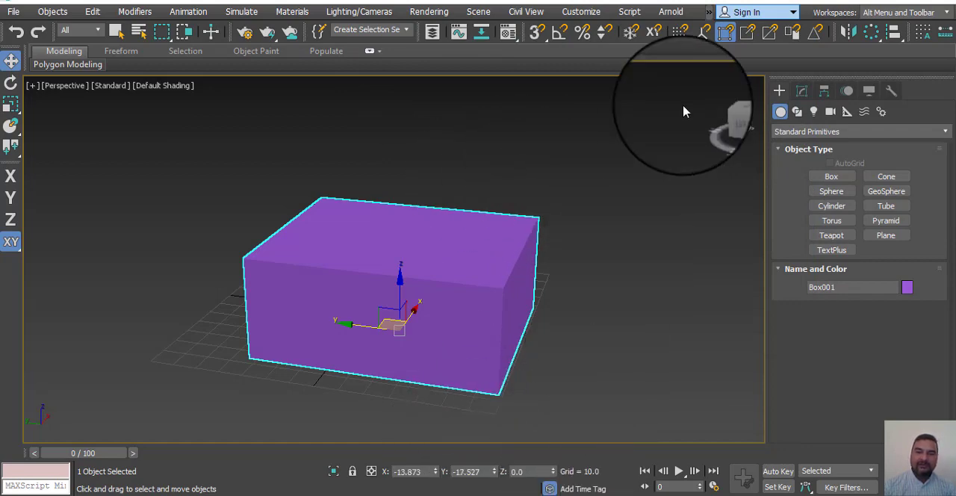
click(508, 31)
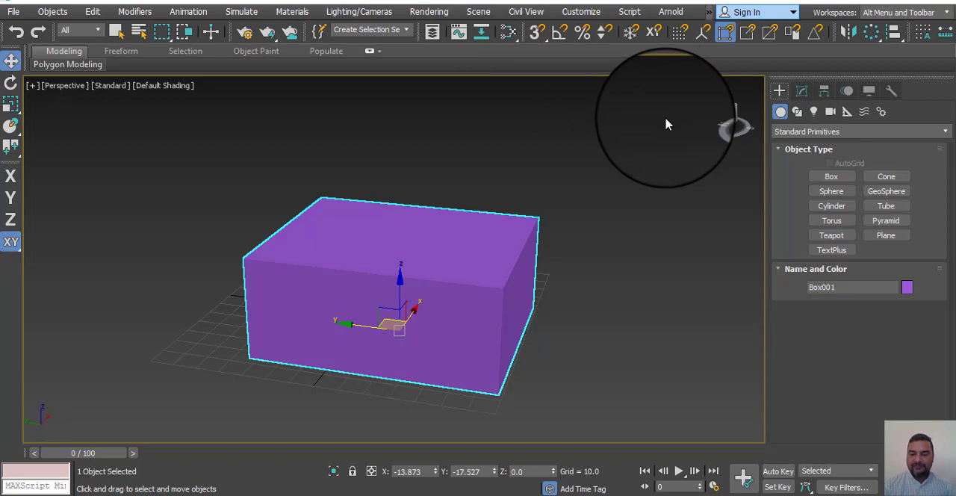
key(m)
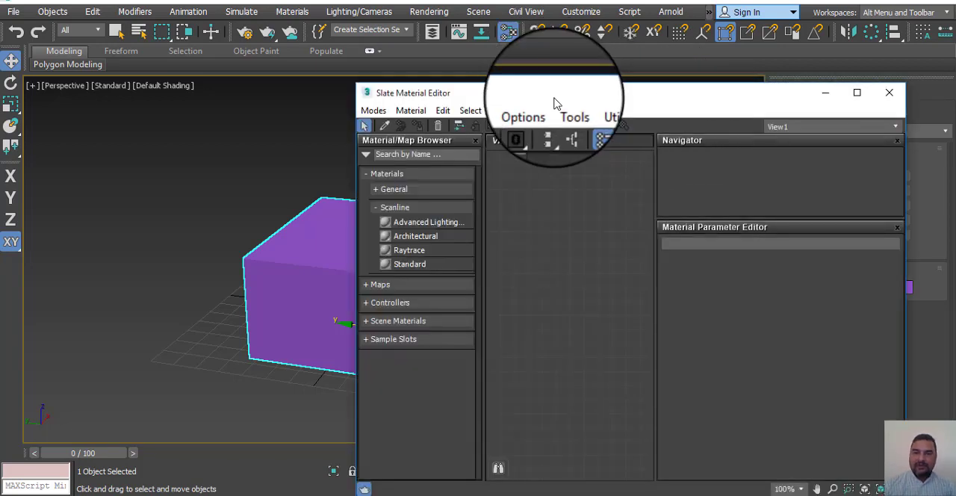
drag(554, 102, 514, 78)
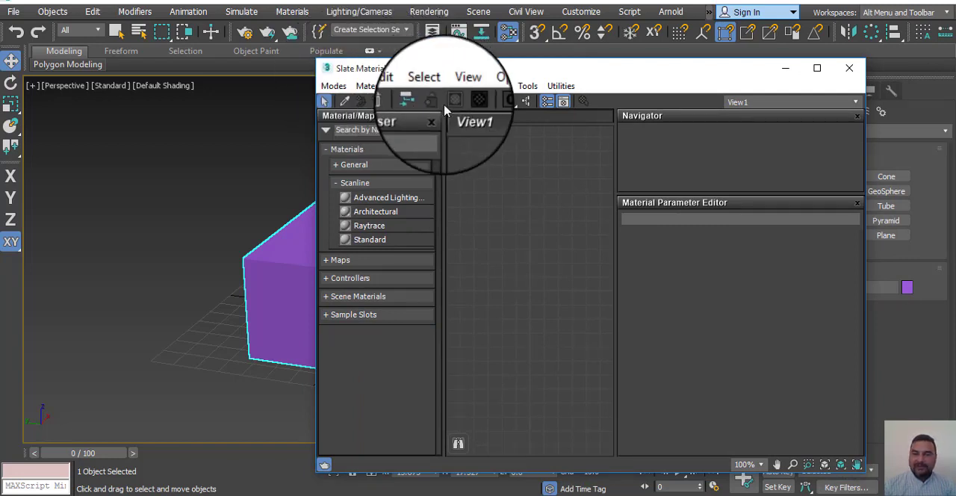
click(333, 86)
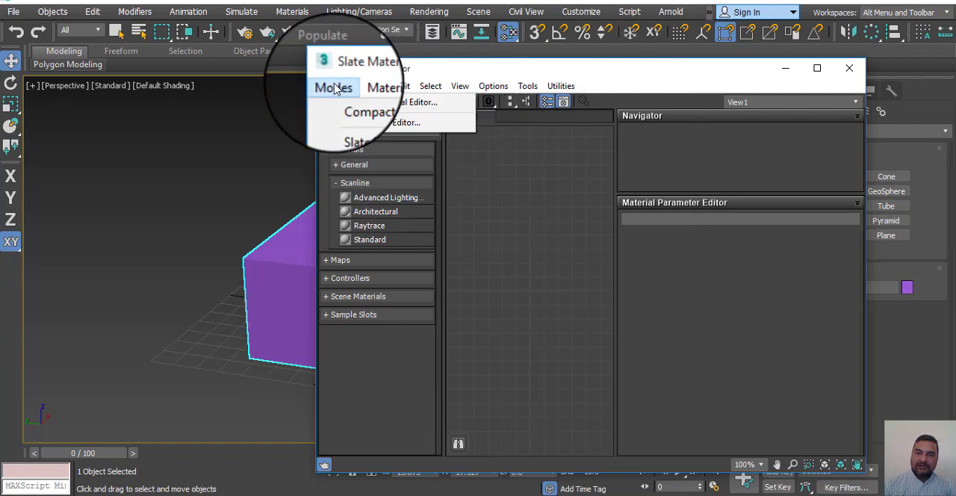
click(377, 105)
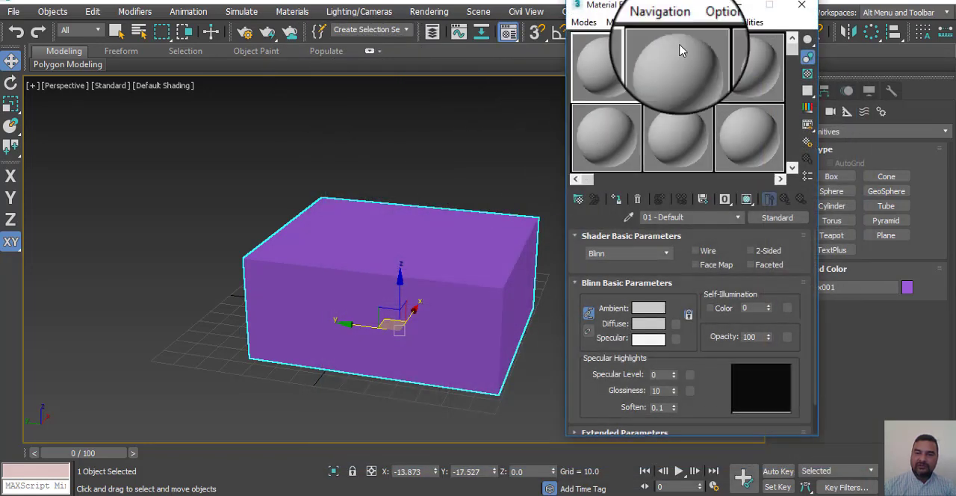
Step: Rename the first sample material to "box m" and choose Blinn as its shader
drag(699, 13, 685, 66)
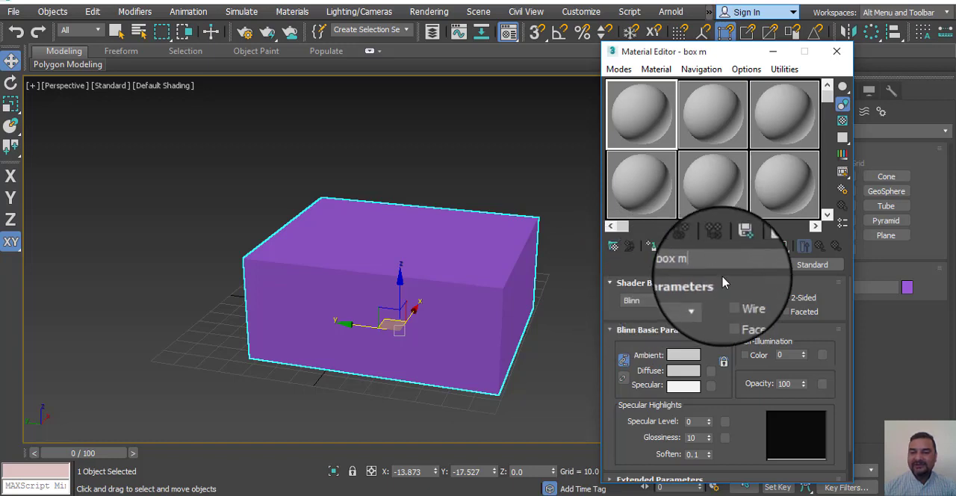
click(694, 300)
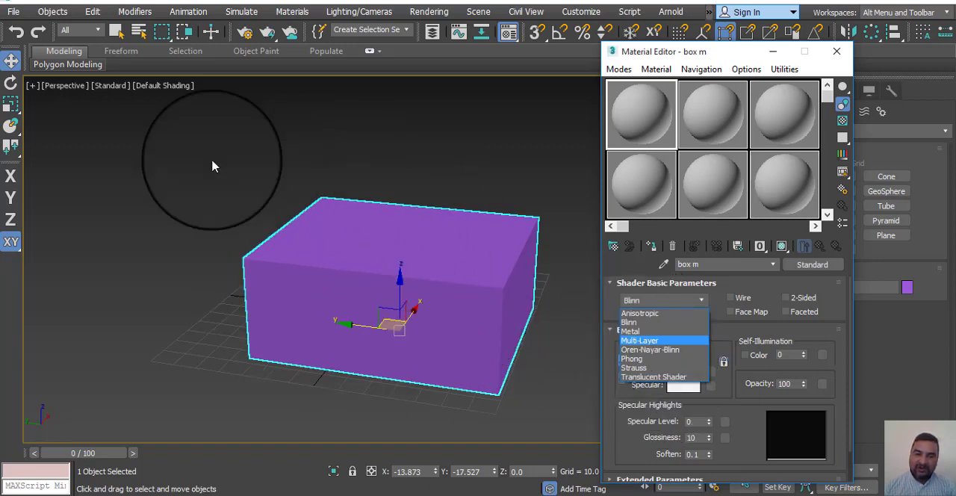
click(628, 323)
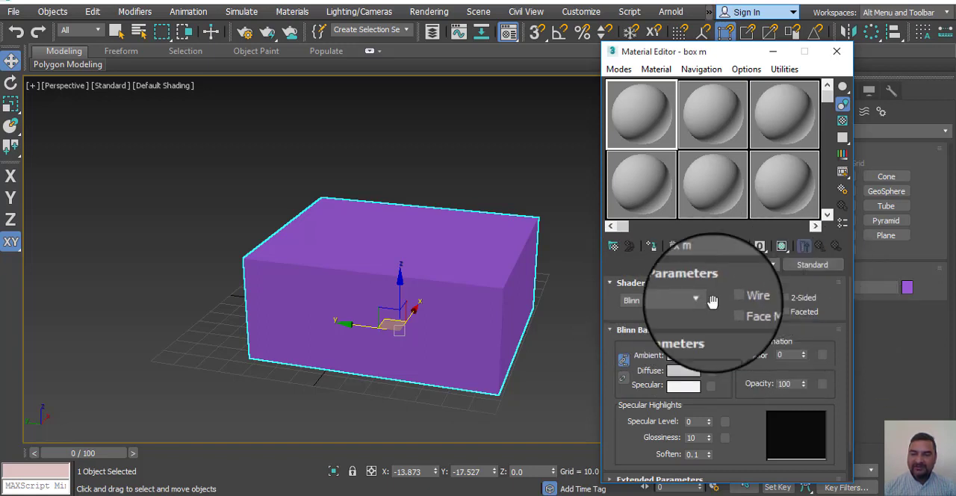
click(681, 377)
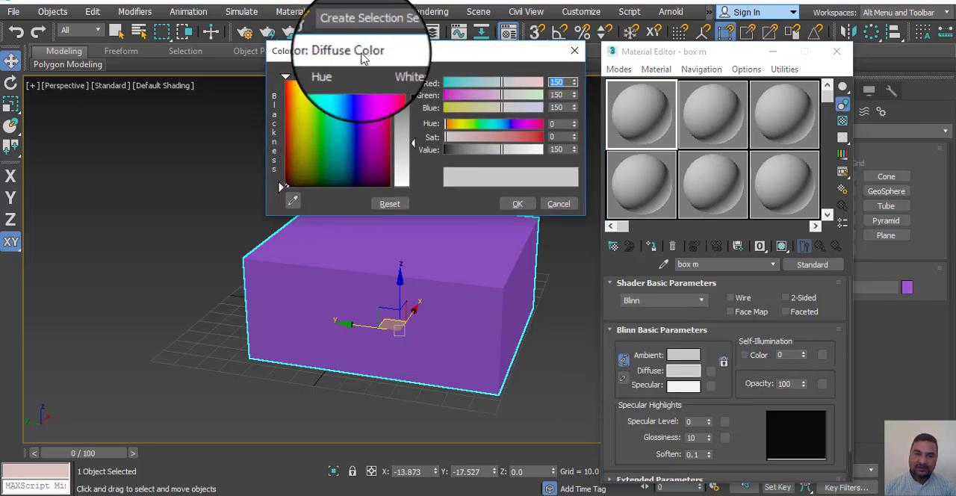
drag(365, 44, 418, 27)
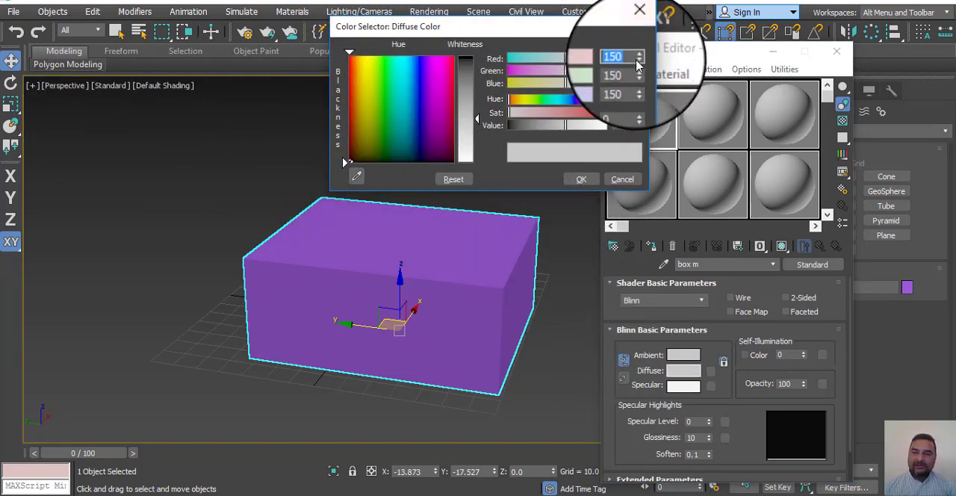
click(638, 26)
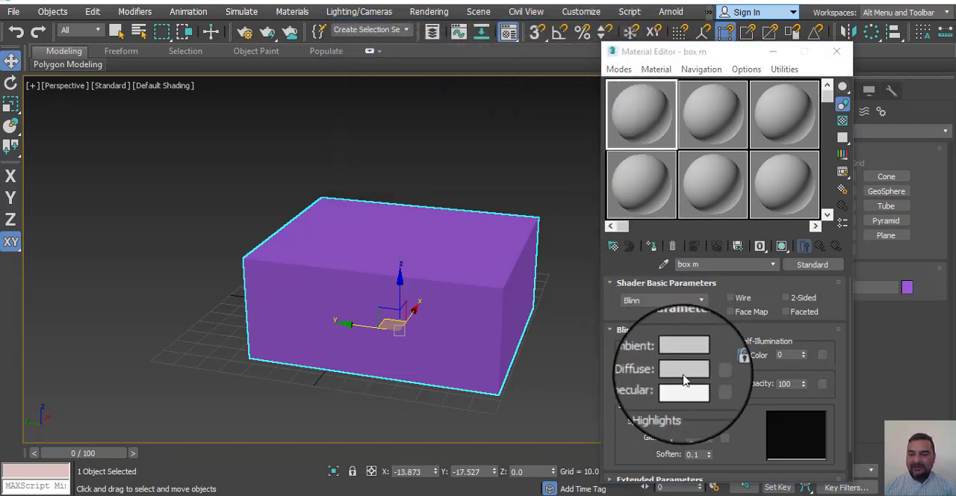
Step: Open the diffuse color of the box m material and change it to a purple of RGB 111, 57, 190
click(683, 373)
drag(487, 25, 342, 92)
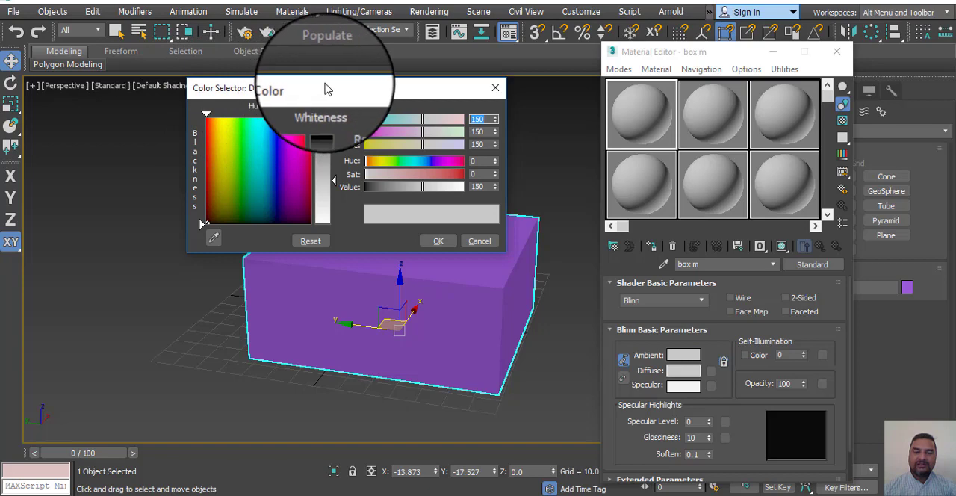
drag(324, 89, 357, 57)
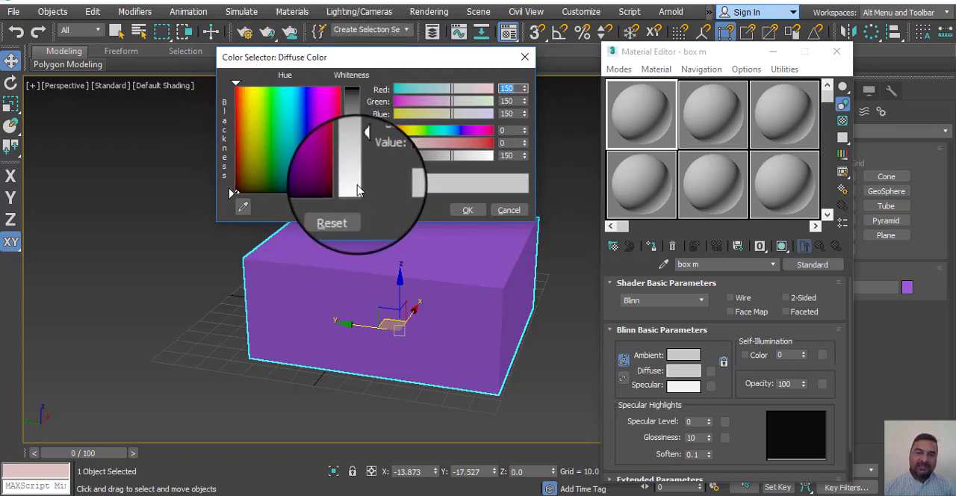
drag(358, 133, 353, 105)
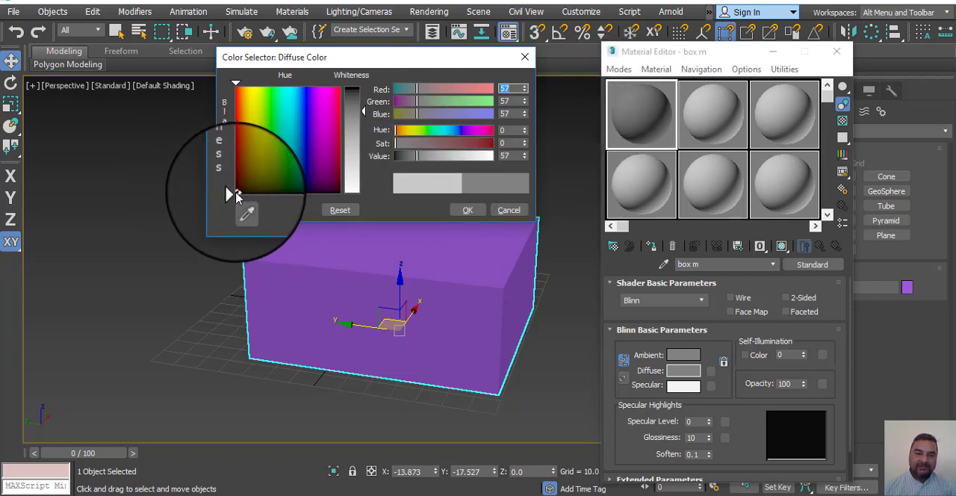
drag(238, 188, 323, 121)
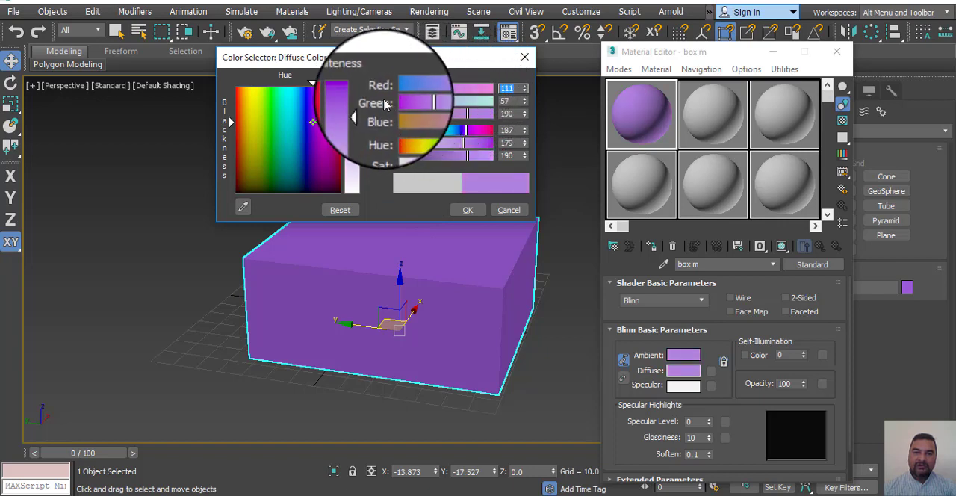
Step: Adjust the diffuse color's green amount and set its hue to 179, saturation to 181 and value to 133
mouse_move(417, 101)
mouse_down()
mouse_move(452, 114)
mouse_move(427, 105)
mouse_up()
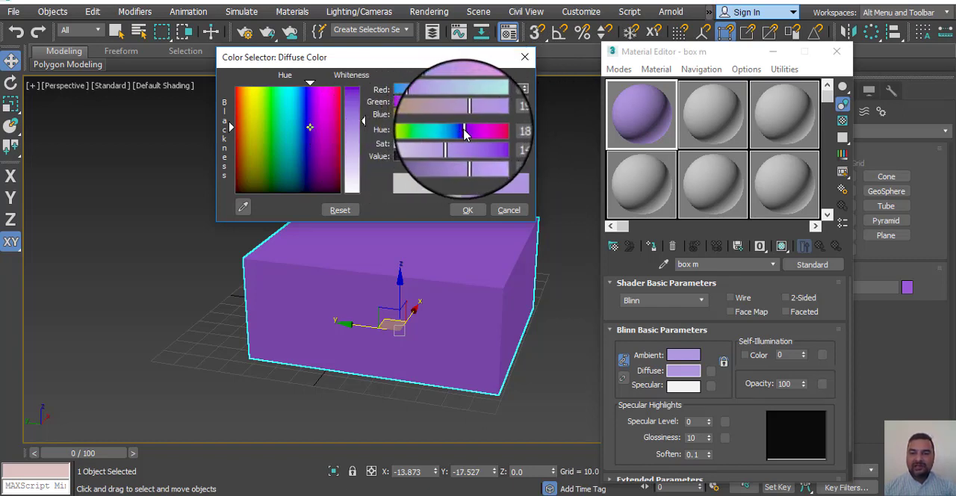
mouse_move(470, 133)
mouse_down()
mouse_move(398, 135)
mouse_move(459, 141)
mouse_move(464, 133)
mouse_up()
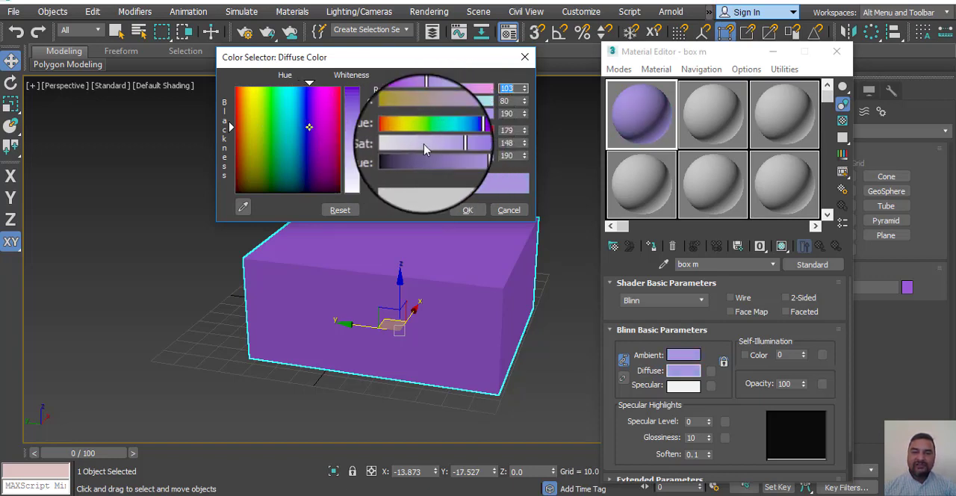
mouse_move(453, 146)
mouse_down()
mouse_move(489, 147)
mouse_move(420, 148)
mouse_move(464, 145)
mouse_up()
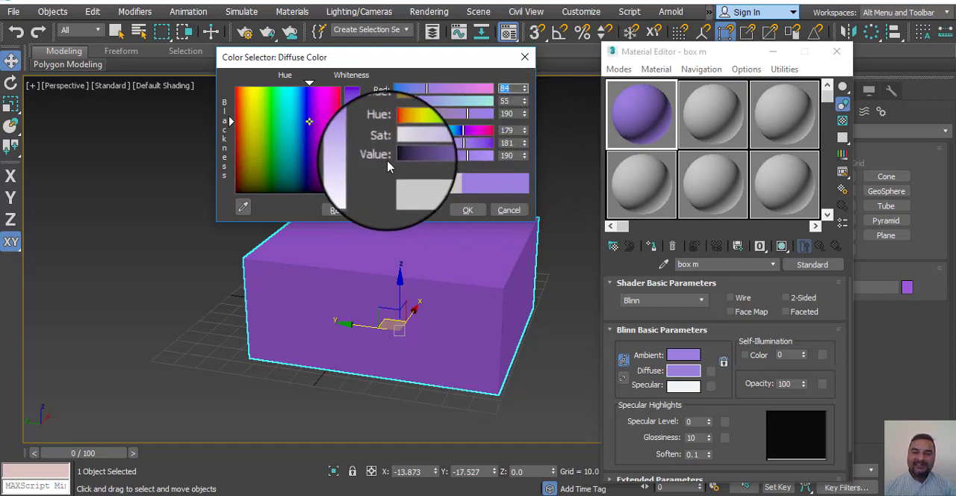
drag(467, 158, 458, 162)
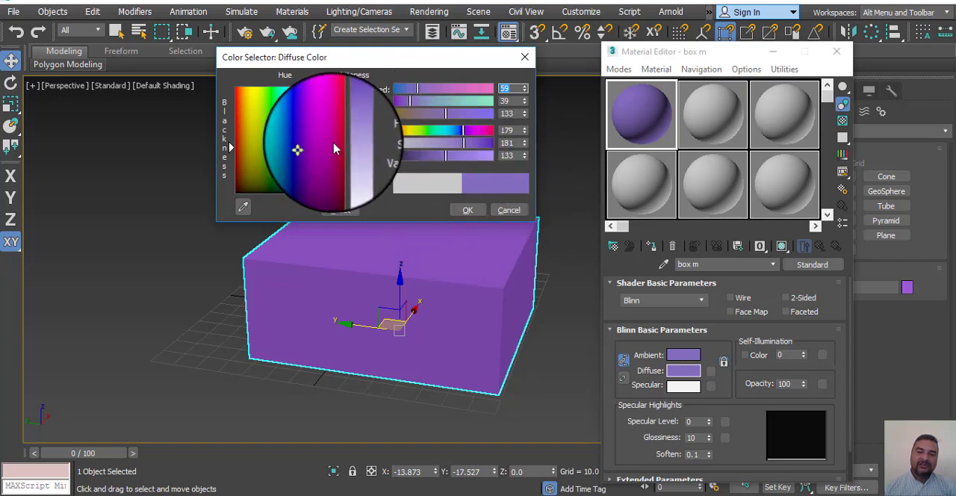
Step: Set the box m diffuse color to magenta, RGB 227, 5, 193, and assign the material to the box
mouse_move(306, 155)
mouse_down()
mouse_move(324, 96)
mouse_move(362, 88)
mouse_up()
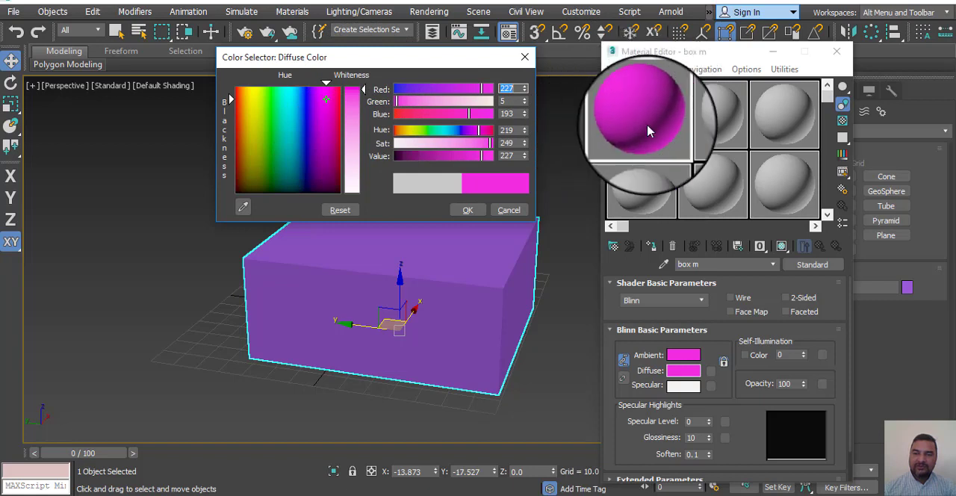
click(471, 212)
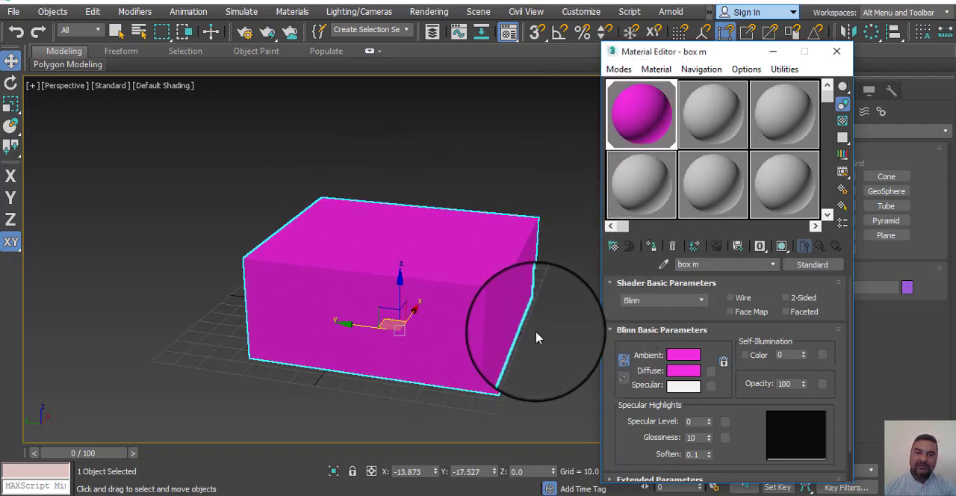
Step: Reopen the diffuse color of the box m material and raise its whiteness slightly, to RGB 229, 25, 198
click(679, 371)
drag(400, 58, 485, 1)
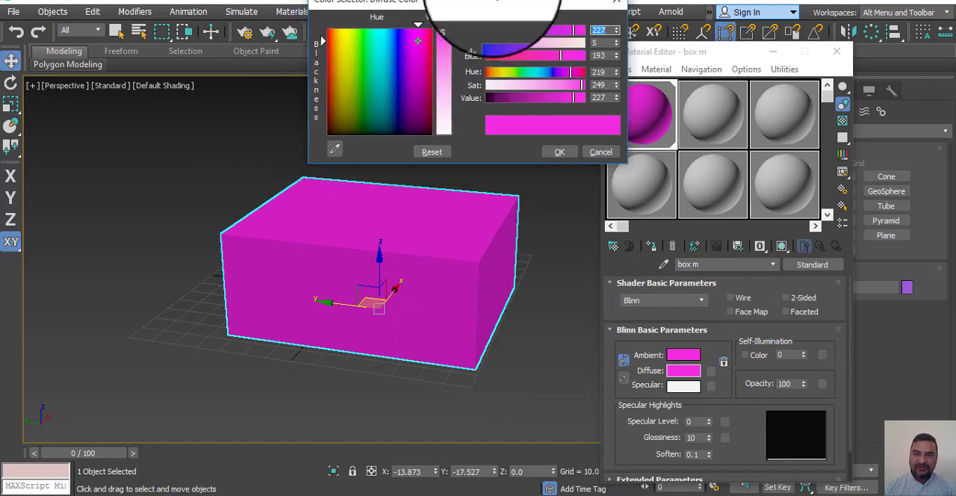
drag(445, 23, 448, 45)
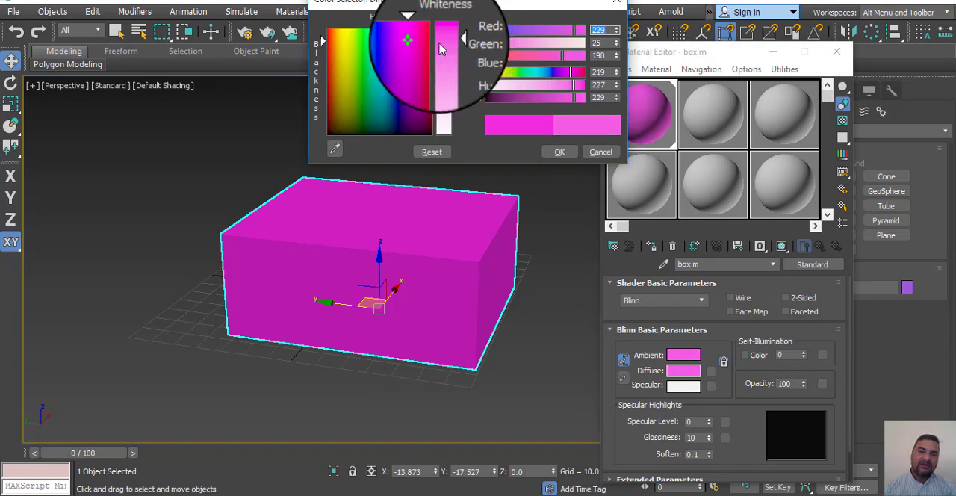
Step: Sample diffuse colors from the screen with the eyedropper: yellow 223, 180, 0; teal 15, 136, 136; orange 241, 115, 3; dark gray 21, 21, 21
click(335, 149)
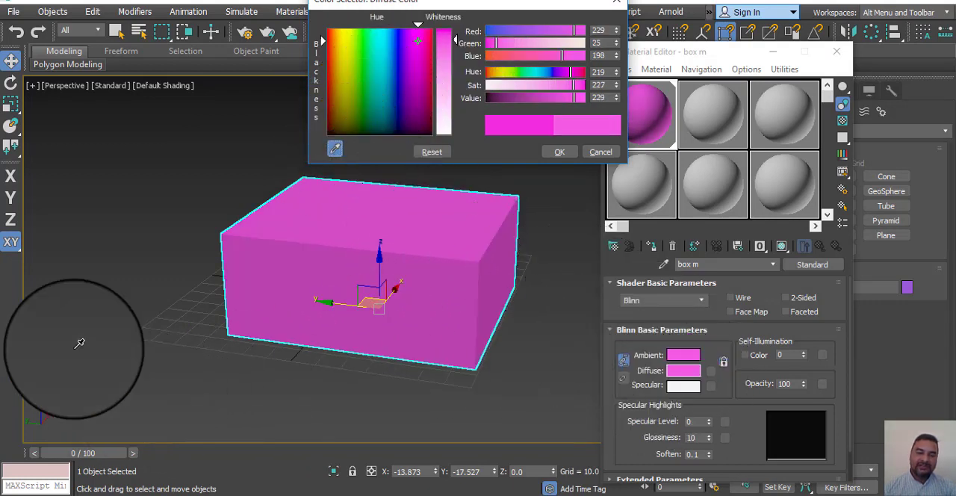
click(342, 42)
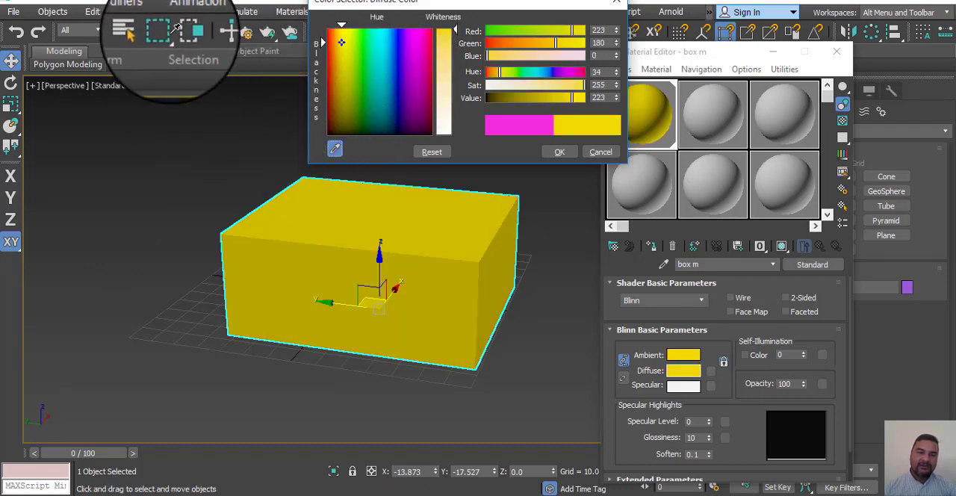
click(187, 31)
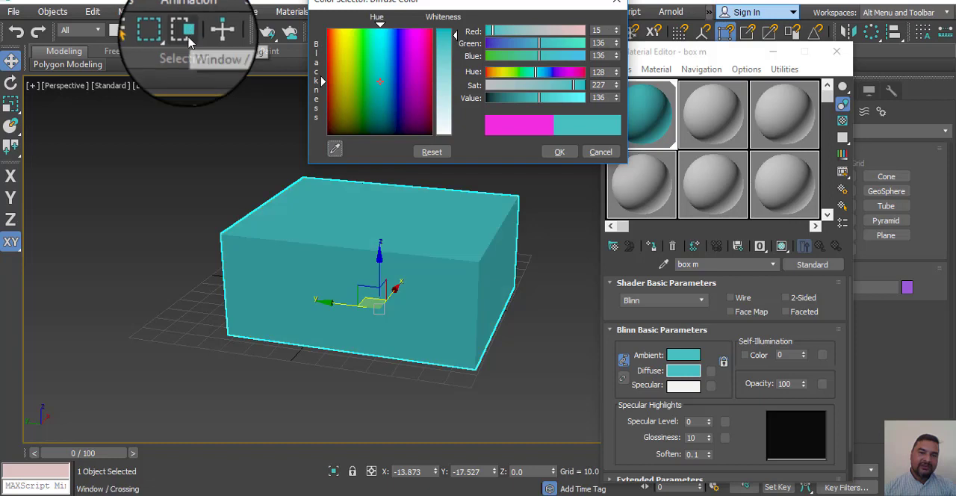
click(334, 149)
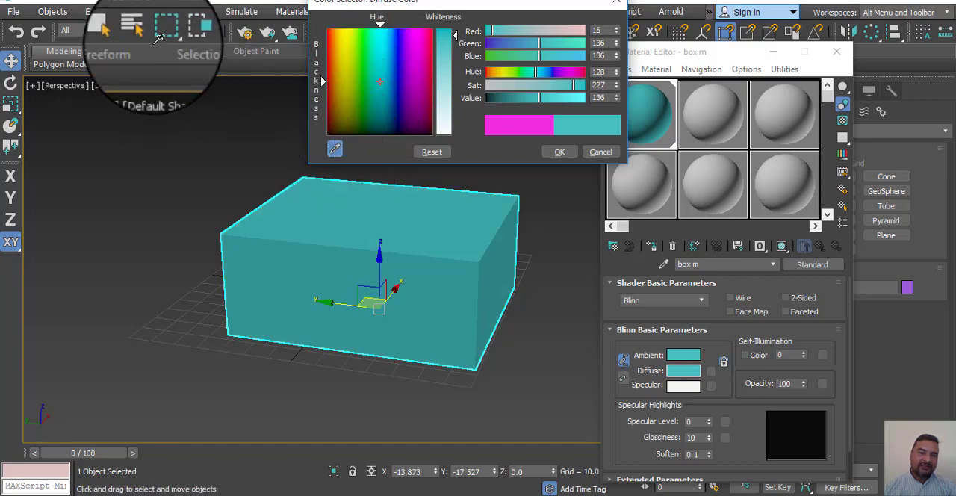
click(120, 32)
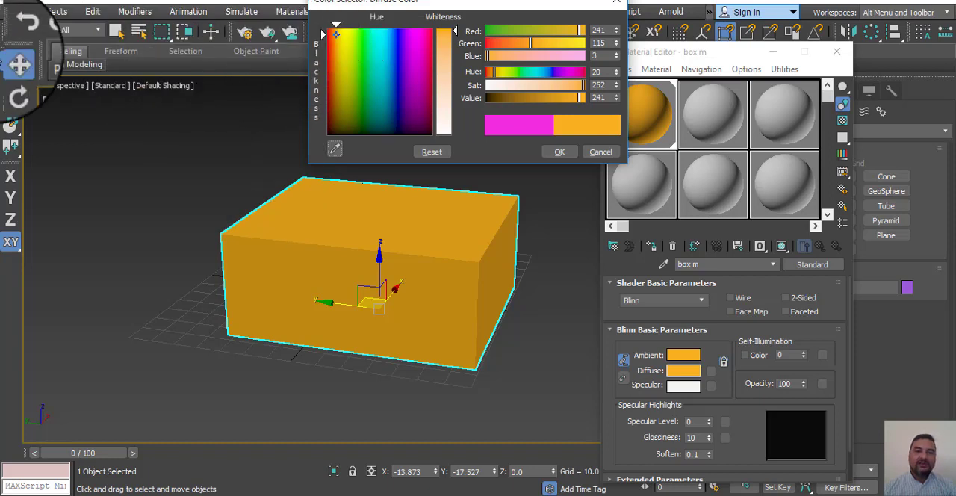
click(331, 148)
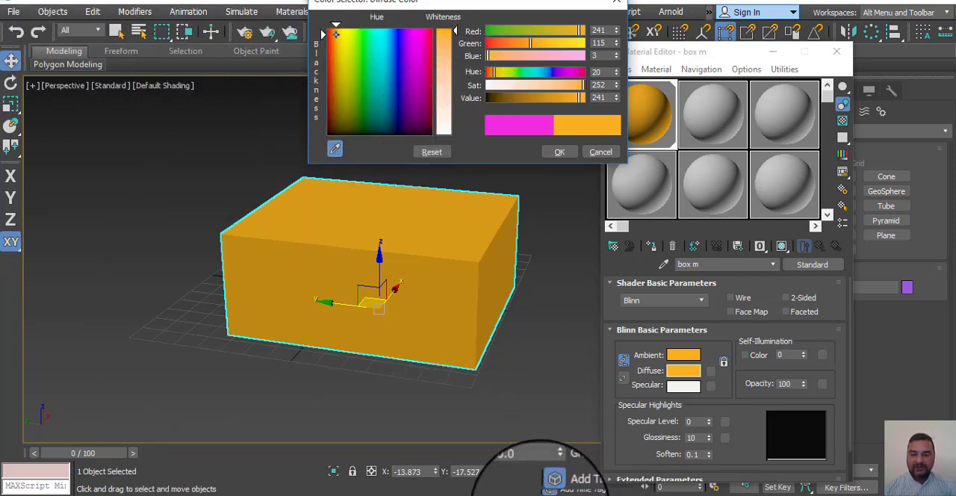
click(341, 158)
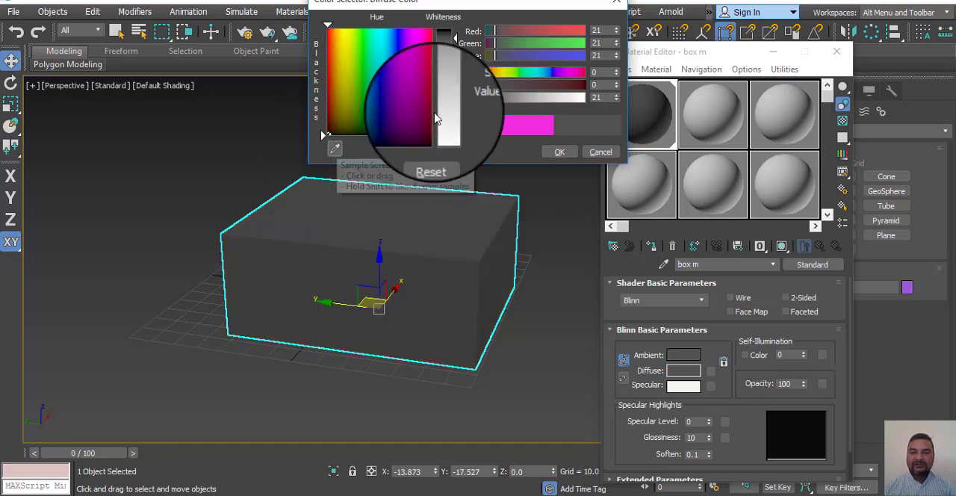
Step: Try a pink diffuse color of RGB 252, 21, 140, reset it to the original color and accept the color selection
click(425, 33)
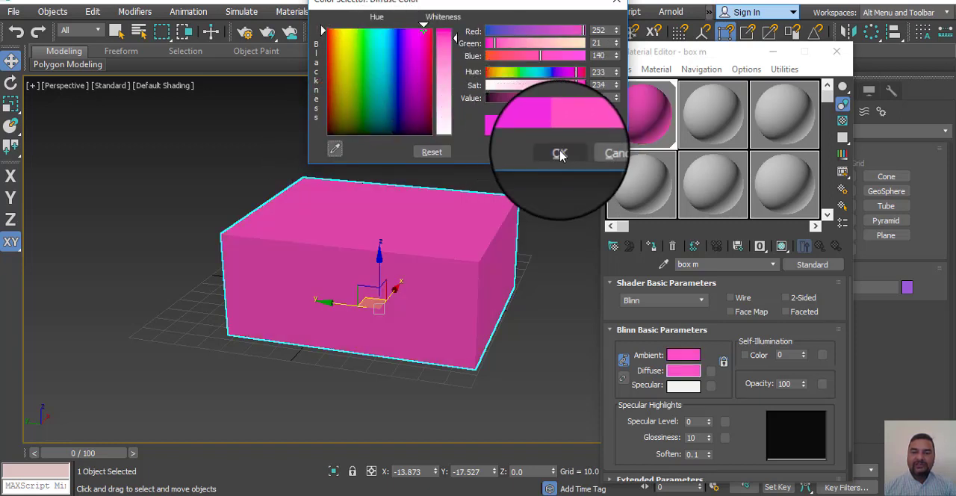
click(438, 153)
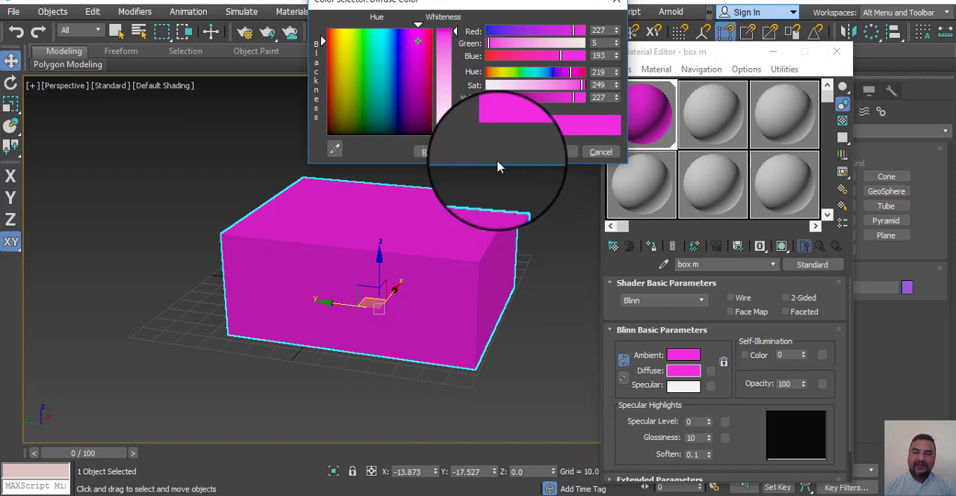
click(559, 153)
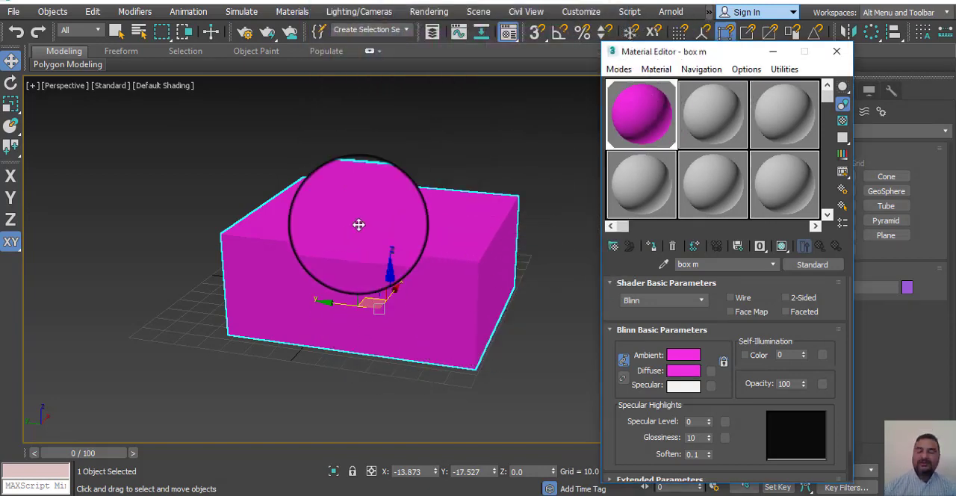
Step: Choose a Bitmap from the general maps as the diffuse map of the box m material
middle_drag(533, 295, 496, 284)
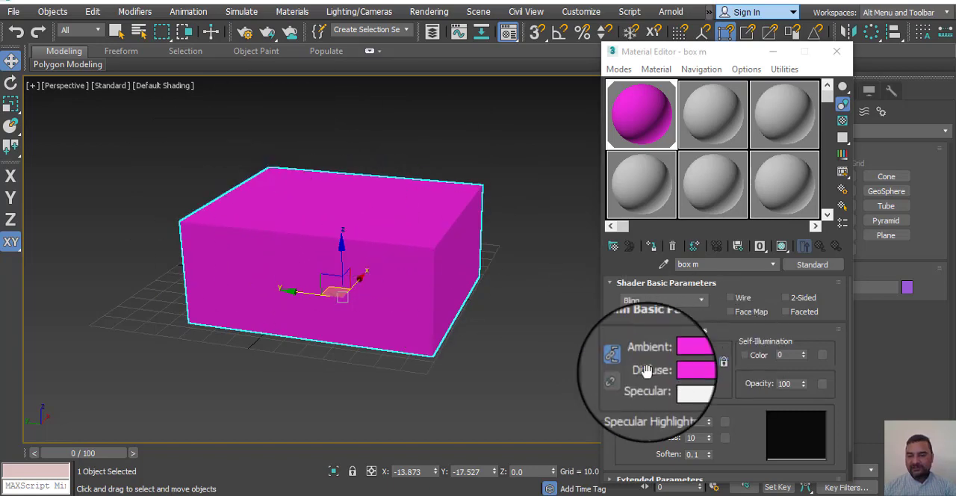
click(710, 380)
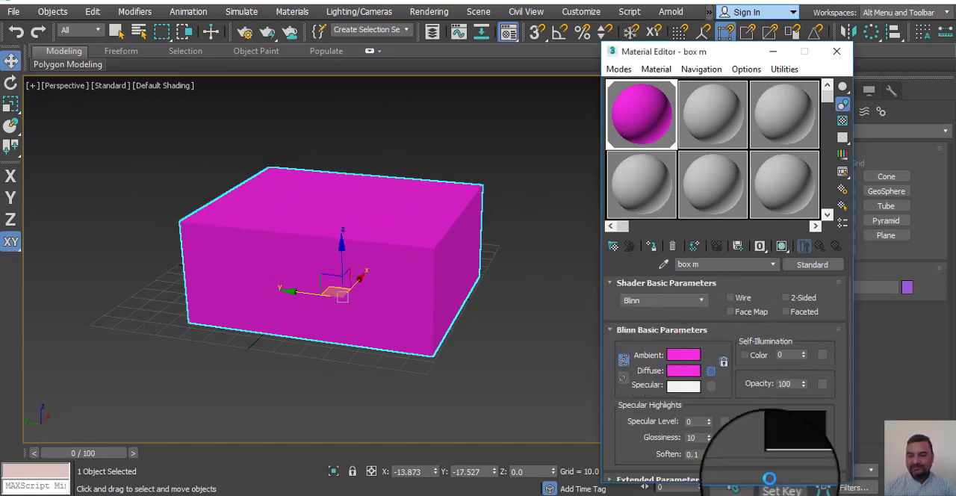
drag(502, 39, 476, 48)
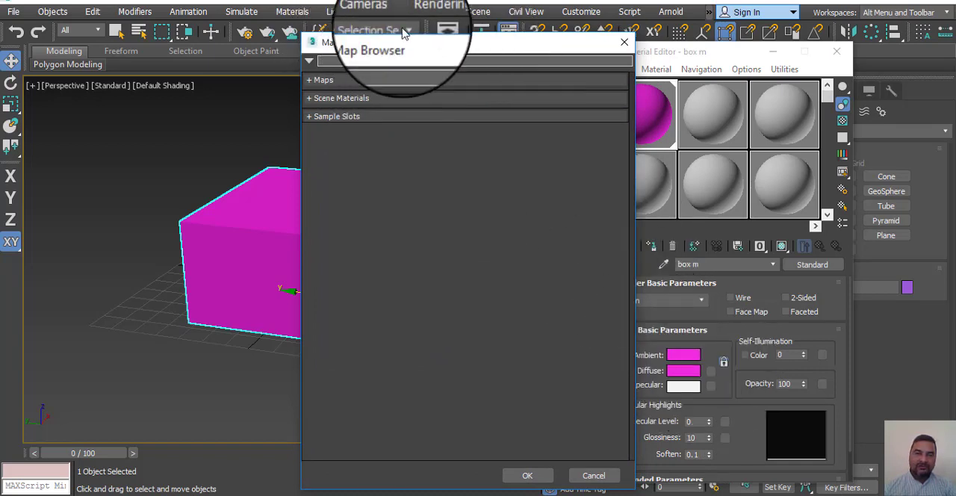
click(312, 83)
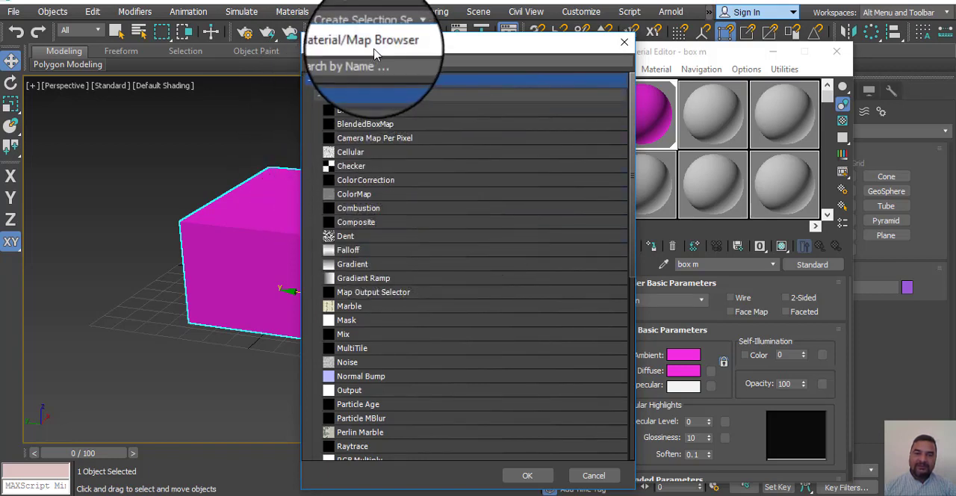
drag(419, 42, 439, 31)
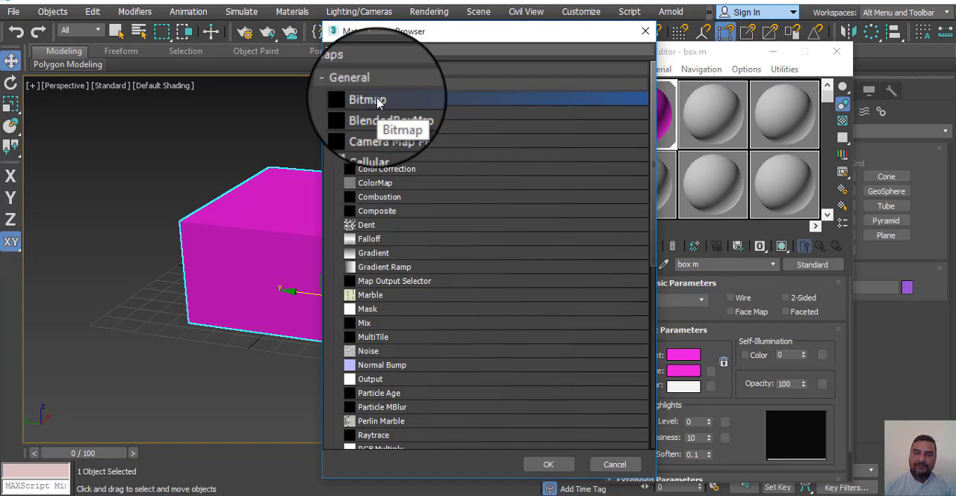
double_click(378, 105)
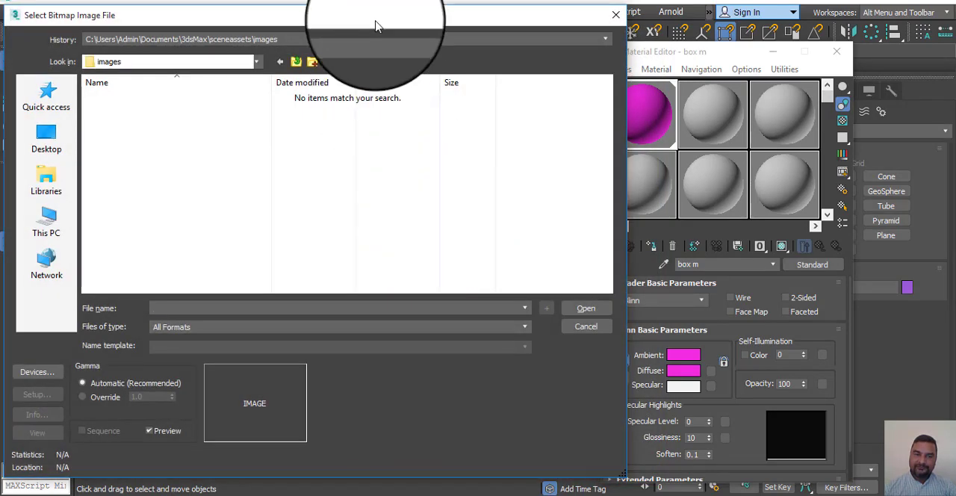
Step: Browse for the bitmap image in C:\Program Files\Autodesk\3ds Max 2018\maps
drag(375, 27, 449, 24)
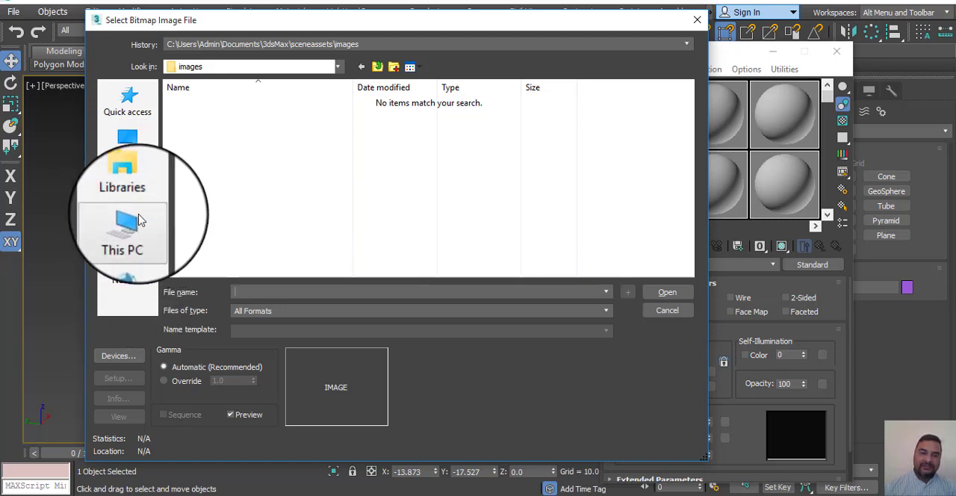
click(129, 236)
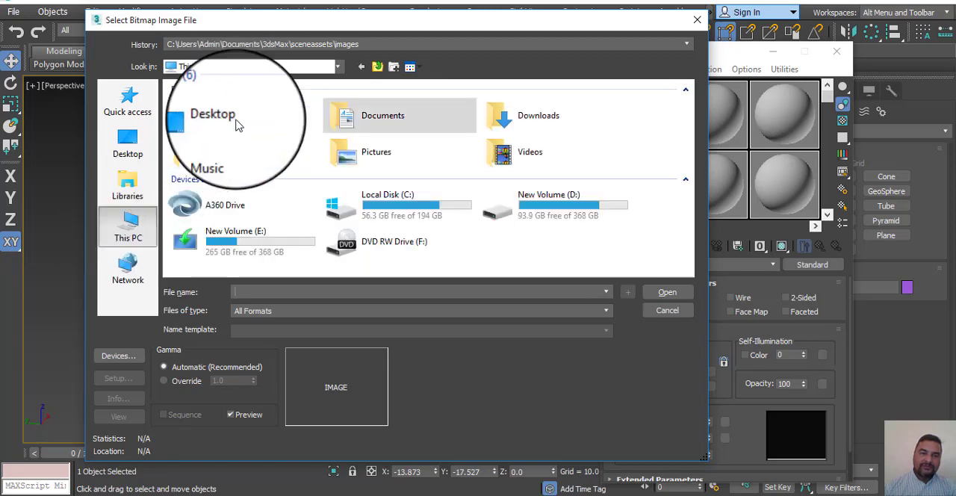
double_click(377, 223)
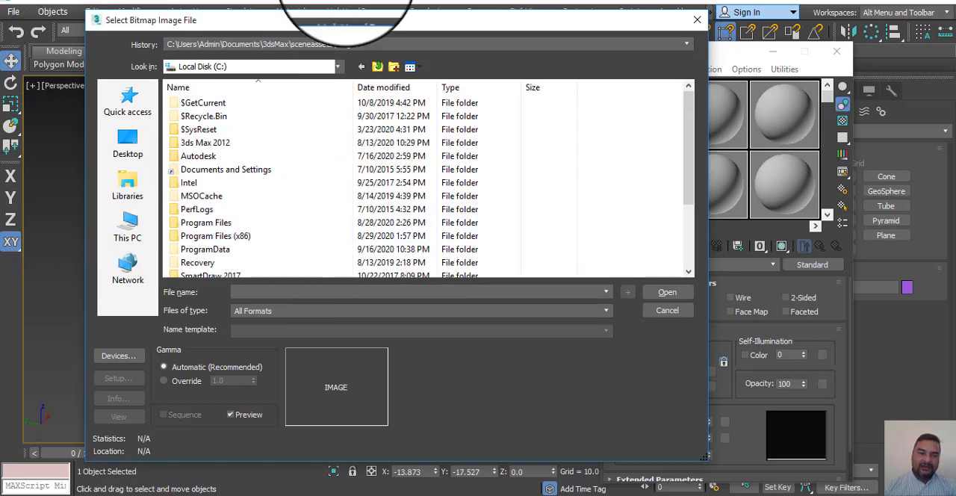
double_click(216, 222)
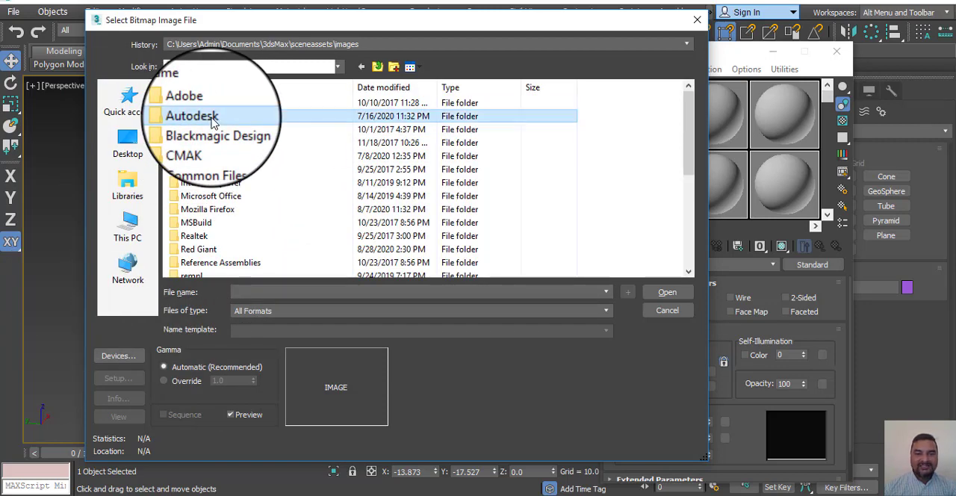
double_click(212, 119)
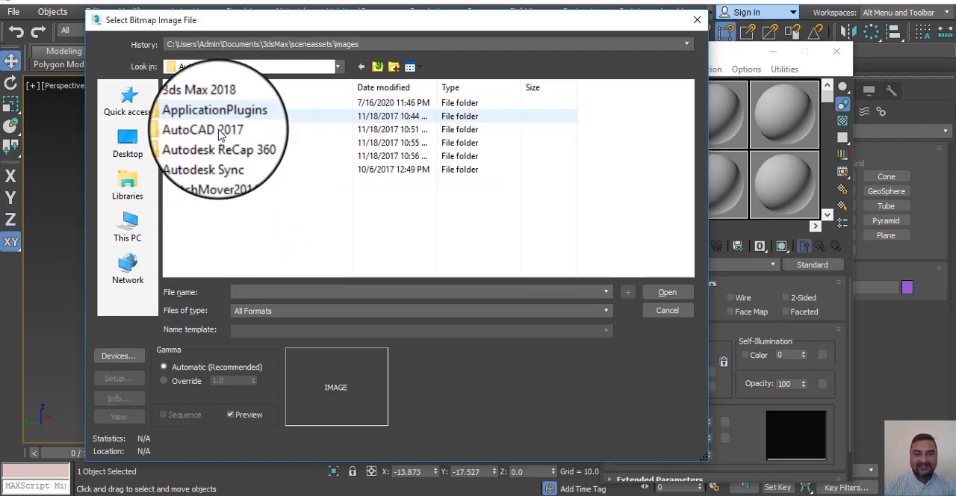
double_click(217, 107)
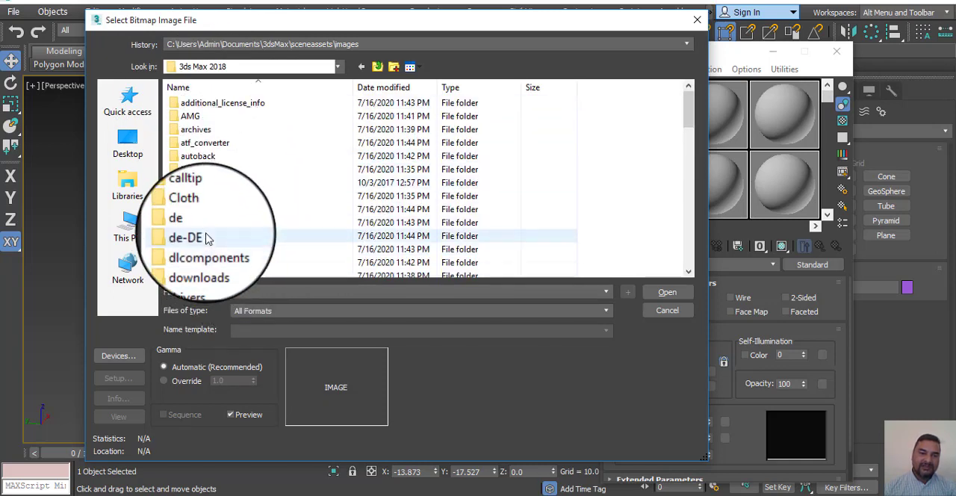
scroll(259, 212, down, 4)
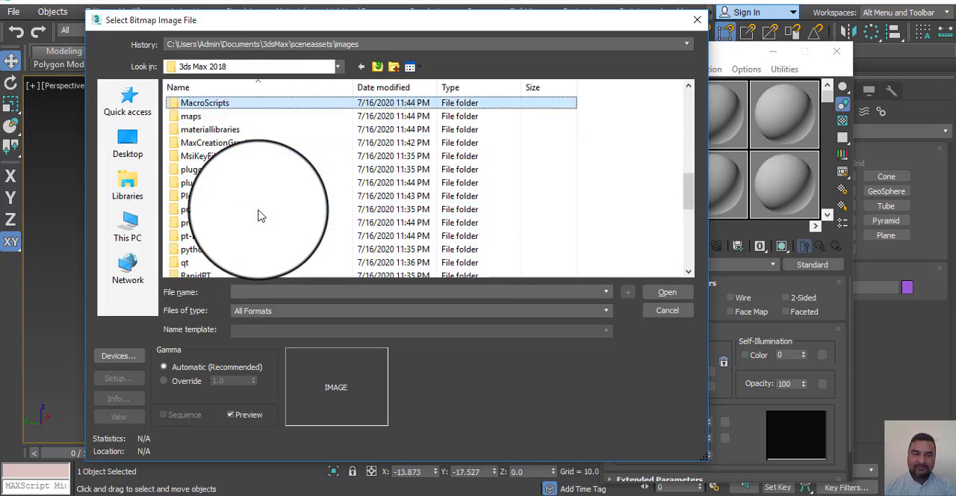
double_click(191, 117)
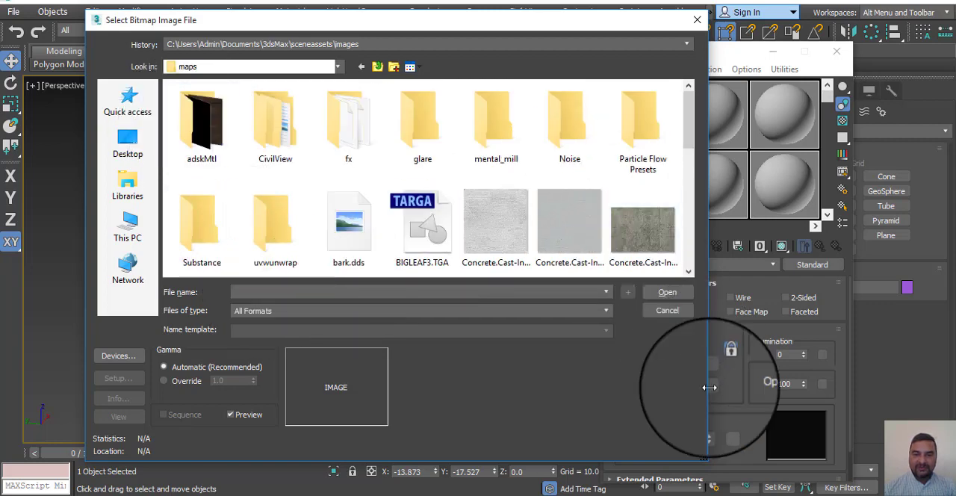
Step: Look through the textures in the maps folder and its adskMtl subfolder, and return to the maps folder
scroll(551, 184, down, 1)
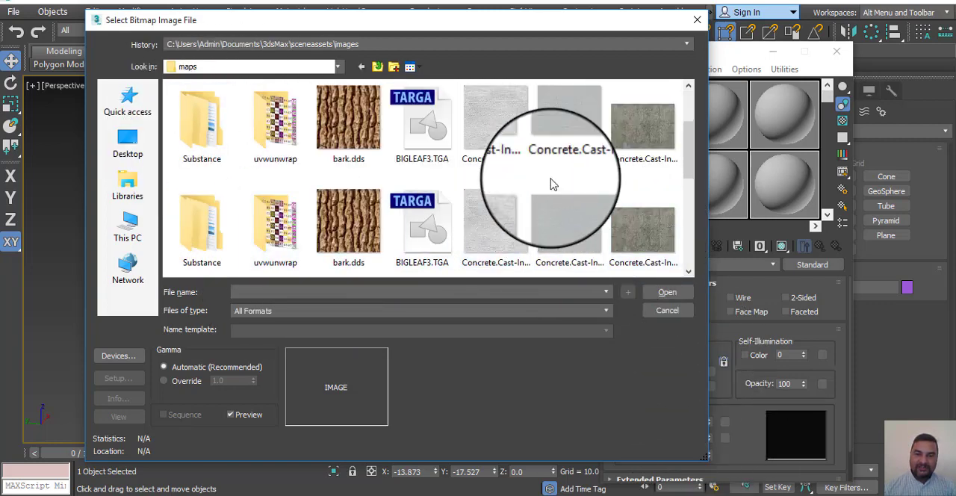
scroll(551, 185, down, 5)
scroll(556, 212, up, 6)
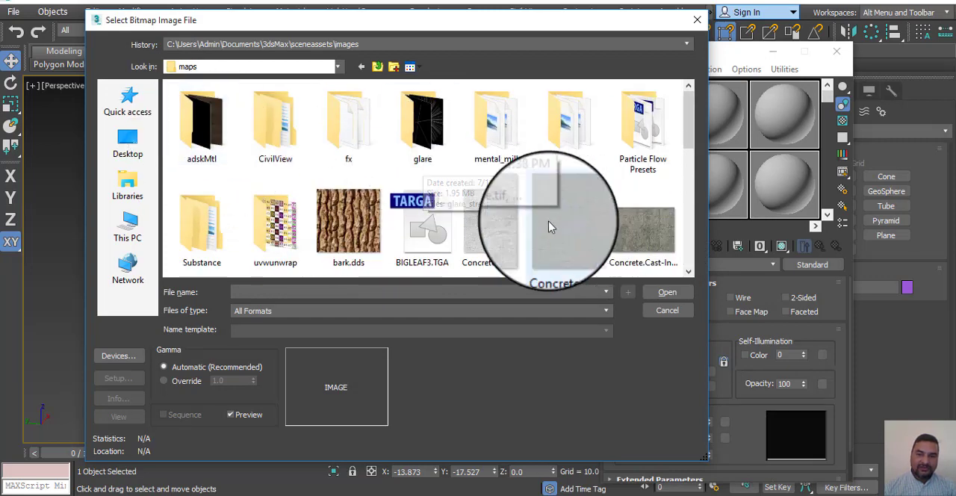
double_click(196, 117)
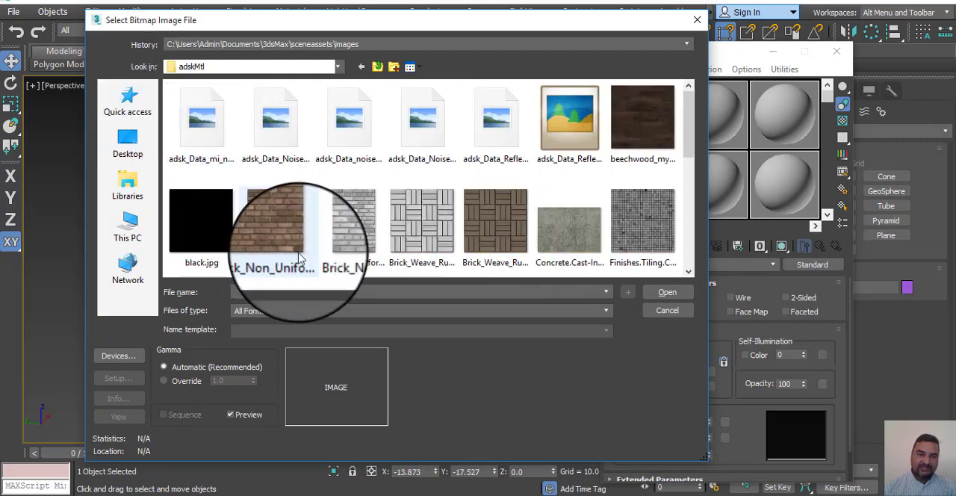
scroll(284, 186, down, 3)
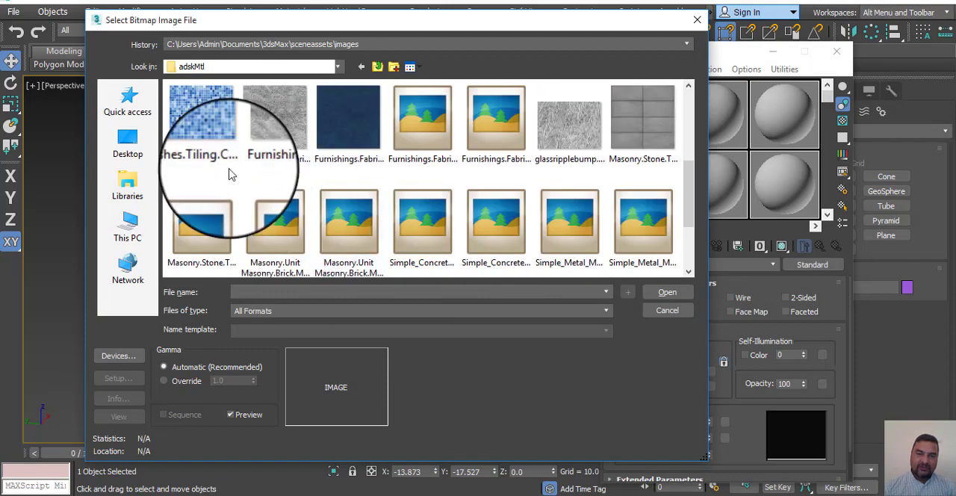
scroll(575, 195, down, 2)
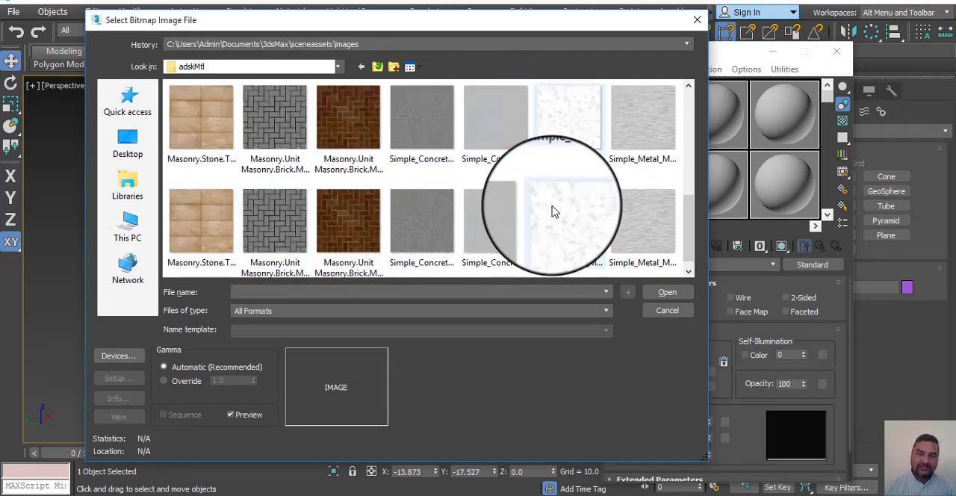
scroll(496, 233, up, 5)
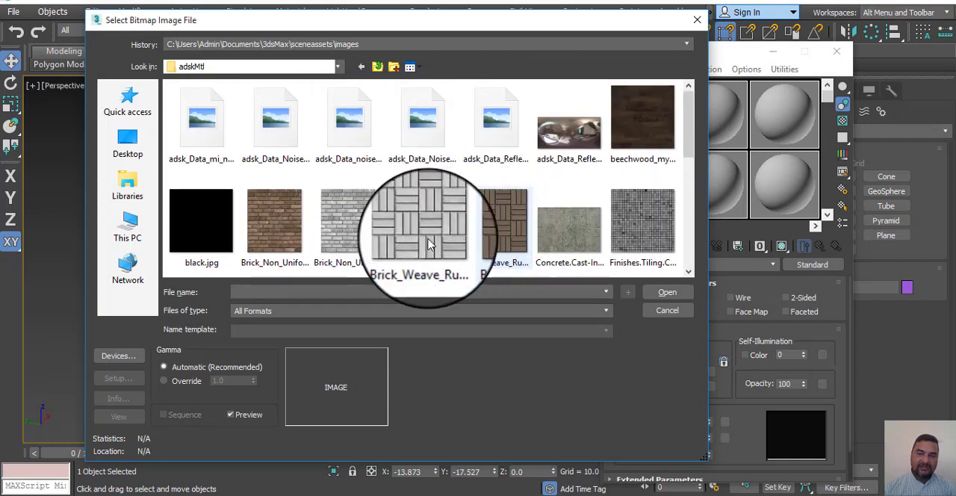
click(362, 68)
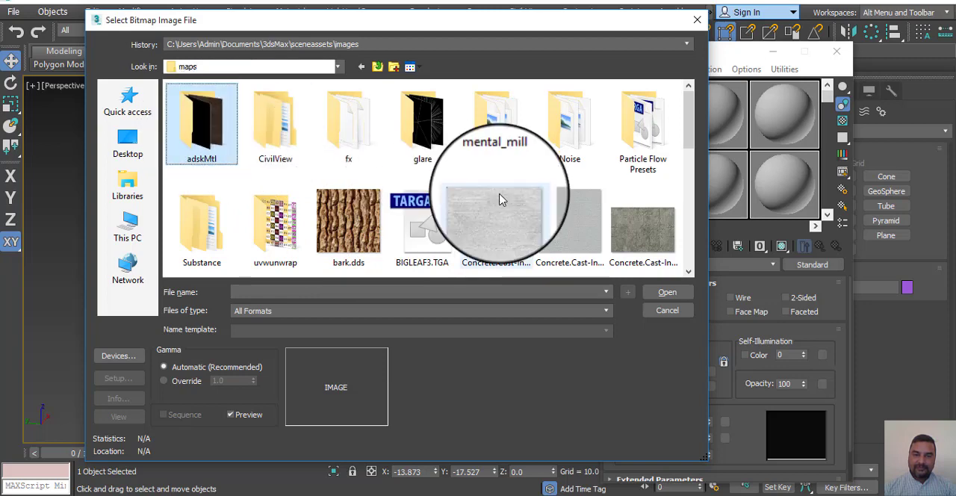
Step: Load Masonry.Unit Masonry.Brick.Modular.Running.Grey.jpg from the maps folder as the diffuse bitmap
scroll(499, 197, down, 5)
scroll(500, 198, down, 2)
scroll(500, 199, up, 3)
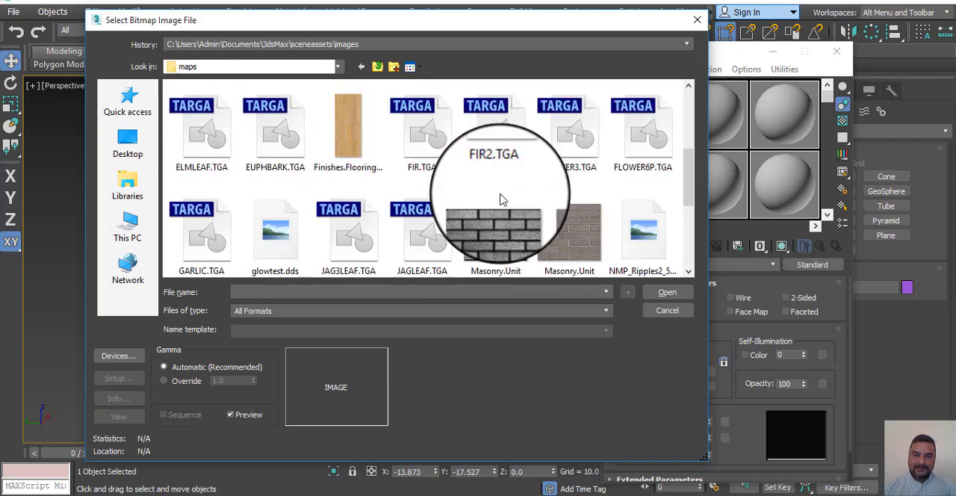
click(366, 147)
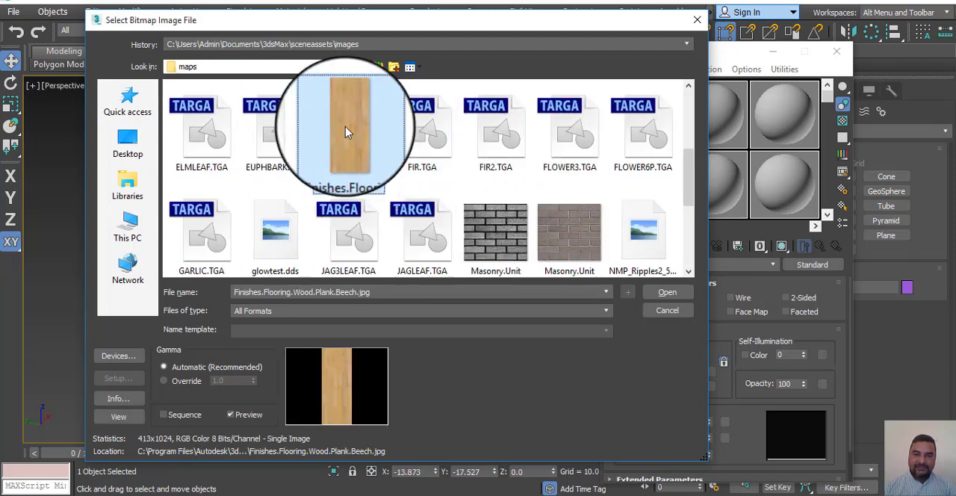
click(572, 224)
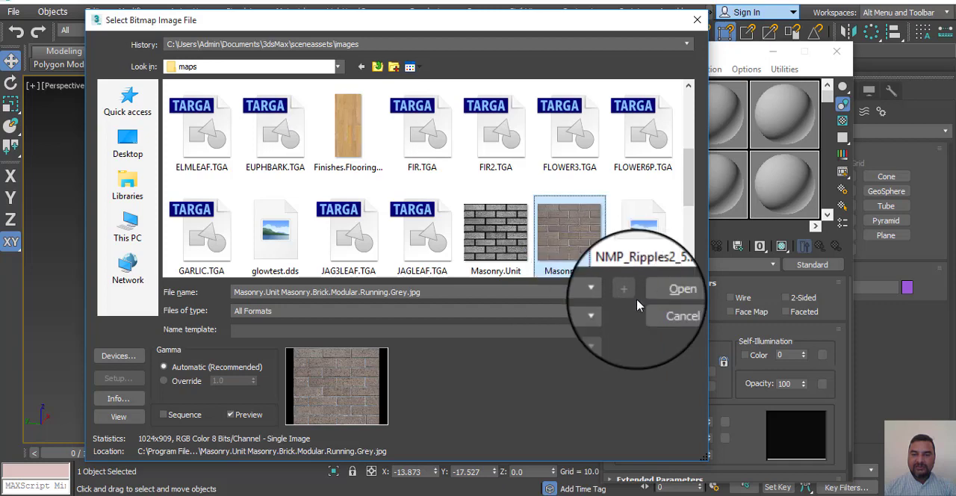
click(667, 293)
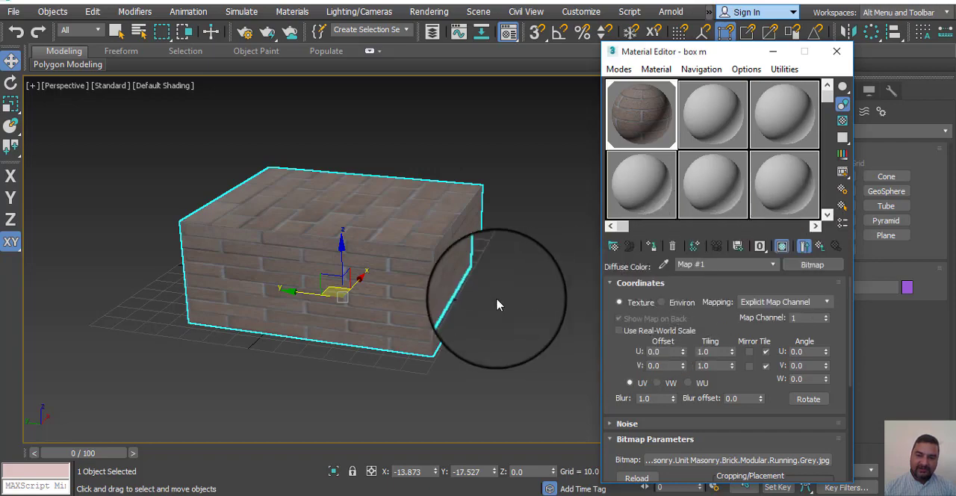
Step: Inspect the brick texture on the box, return to the parent material box m and enable Bump among its maps
scroll(490, 310, up, 4)
scroll(491, 309, down, 3)
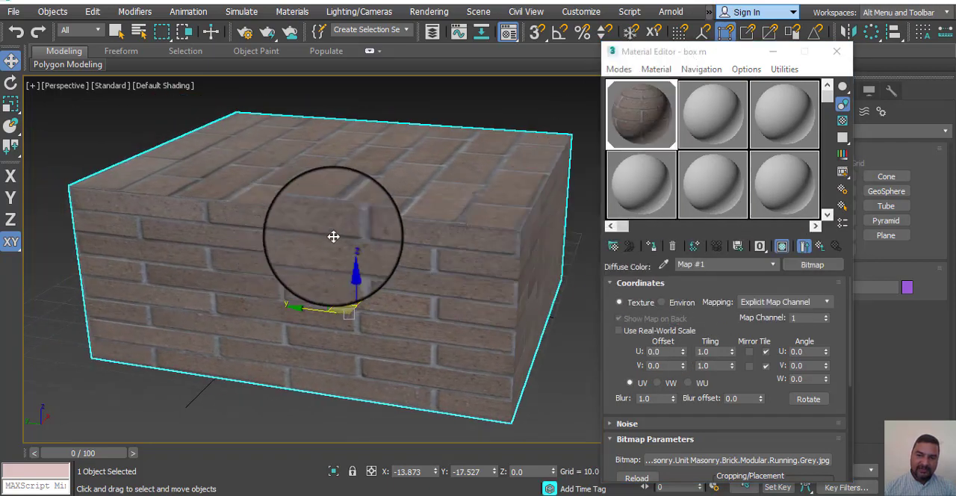
alt+middle_drag(555, 351, 388, 325)
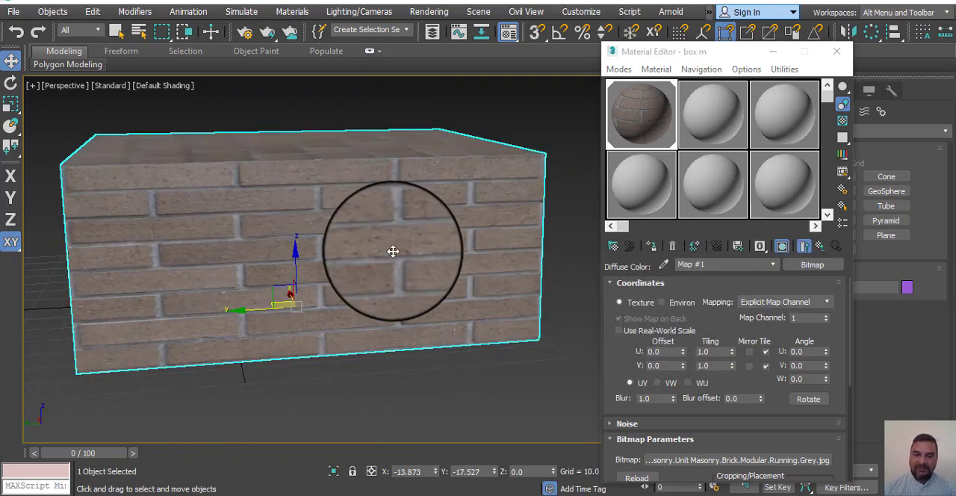
click(819, 247)
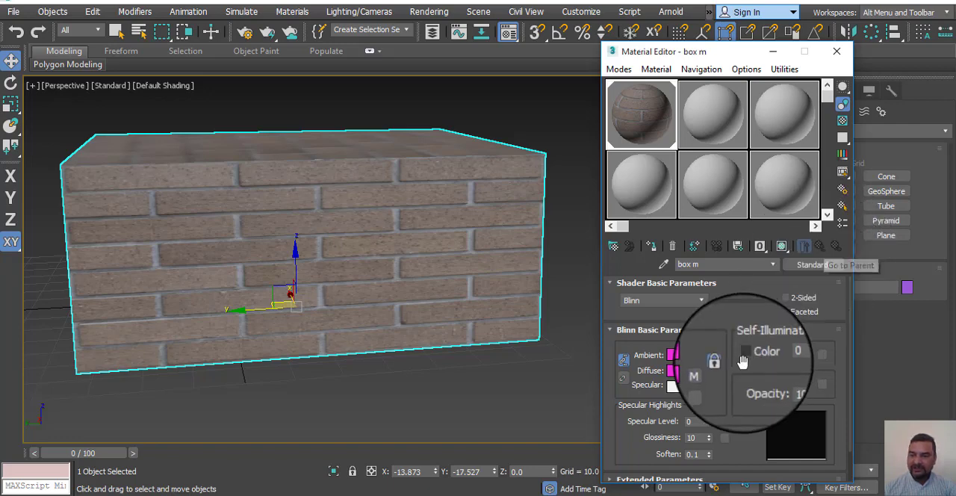
drag(727, 343, 717, 309)
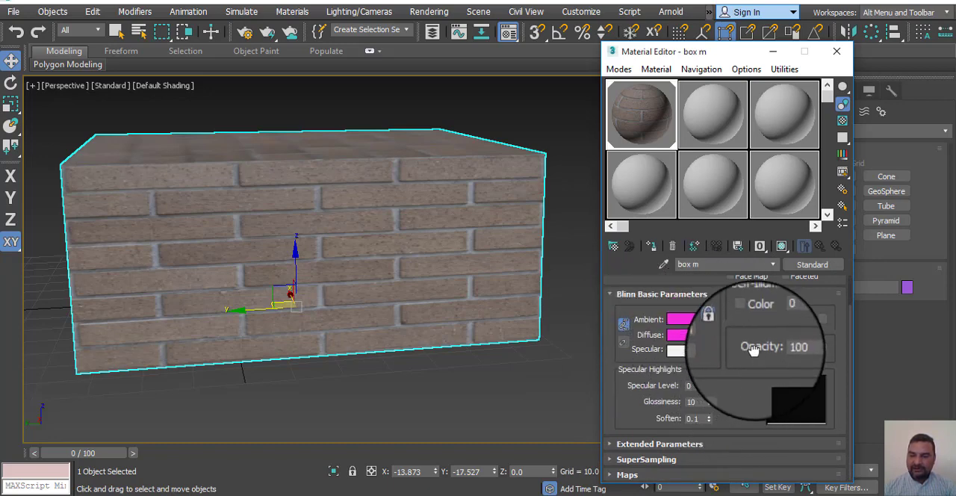
click(611, 476)
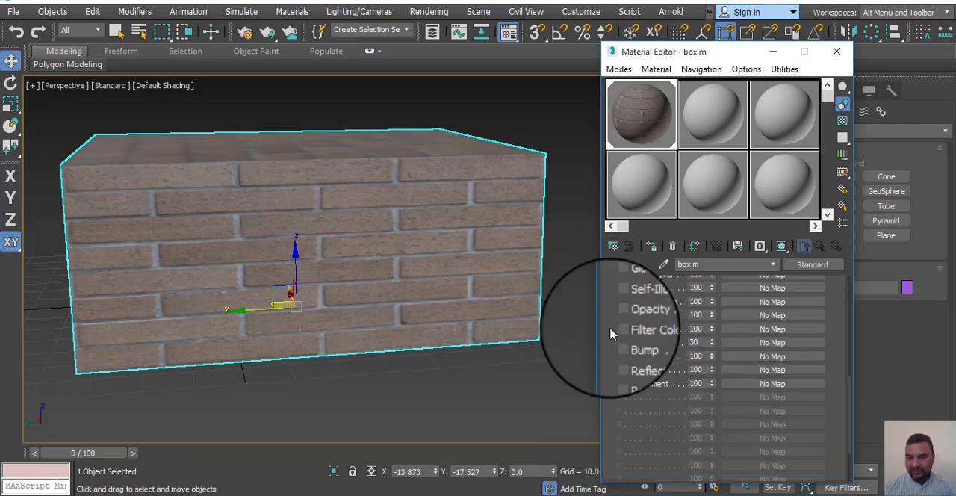
drag(609, 331, 622, 368)
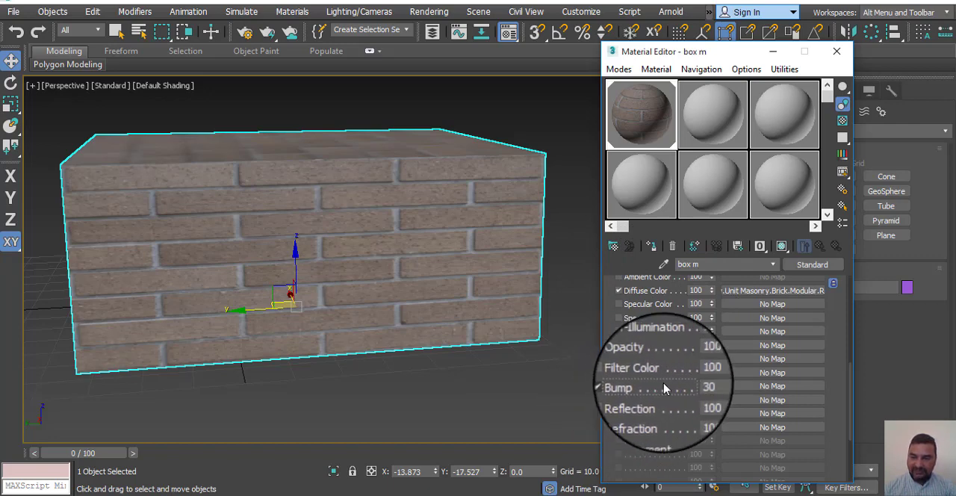
Step: Assign the bitmap Masonry.Unit Masonry.Brick.Modular.Running.Grey.bump.jpg as the Bump map of the box m material
click(770, 388)
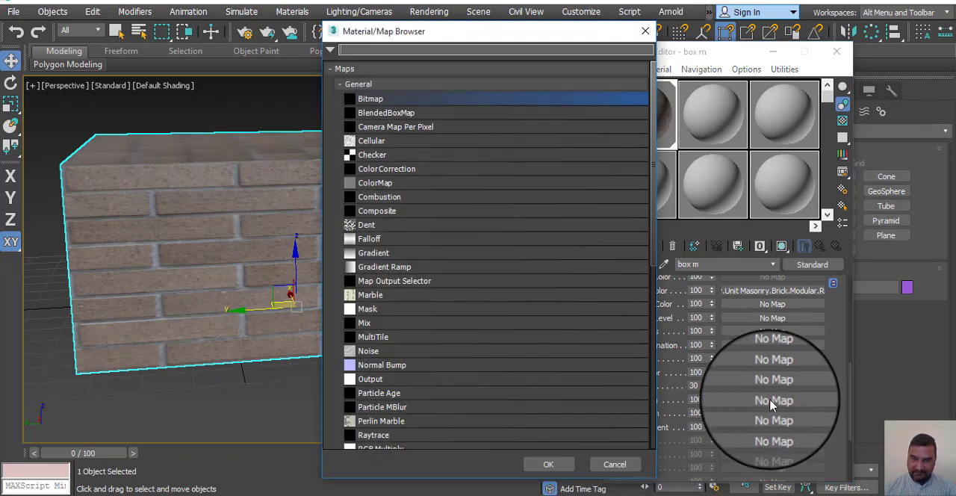
double_click(377, 103)
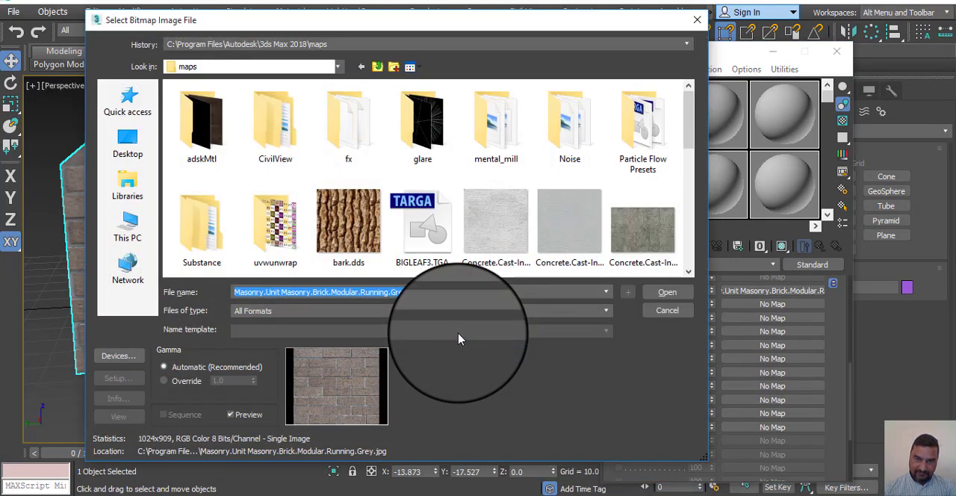
drag(687, 138, 687, 213)
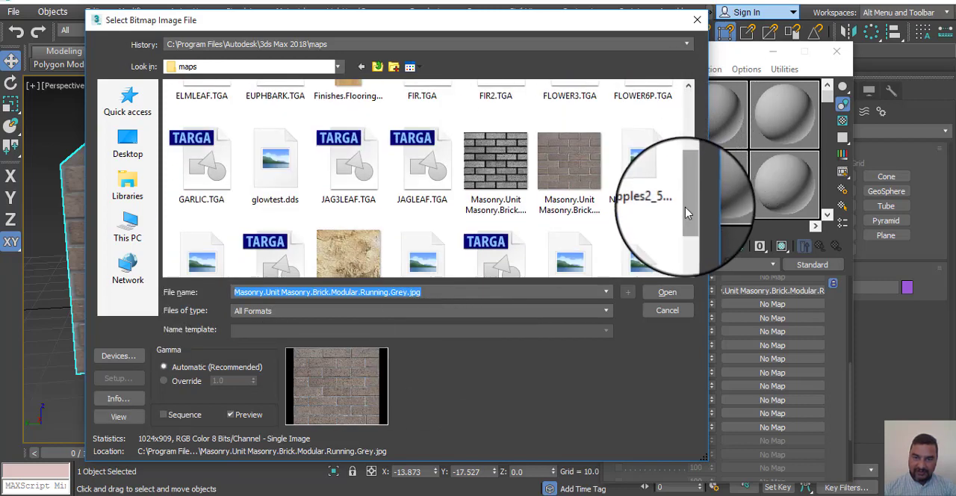
click(488, 174)
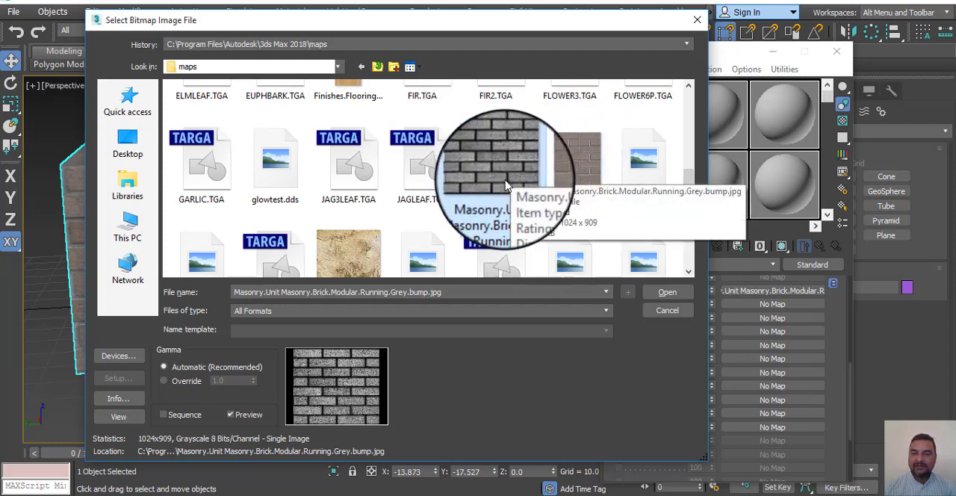
click(666, 293)
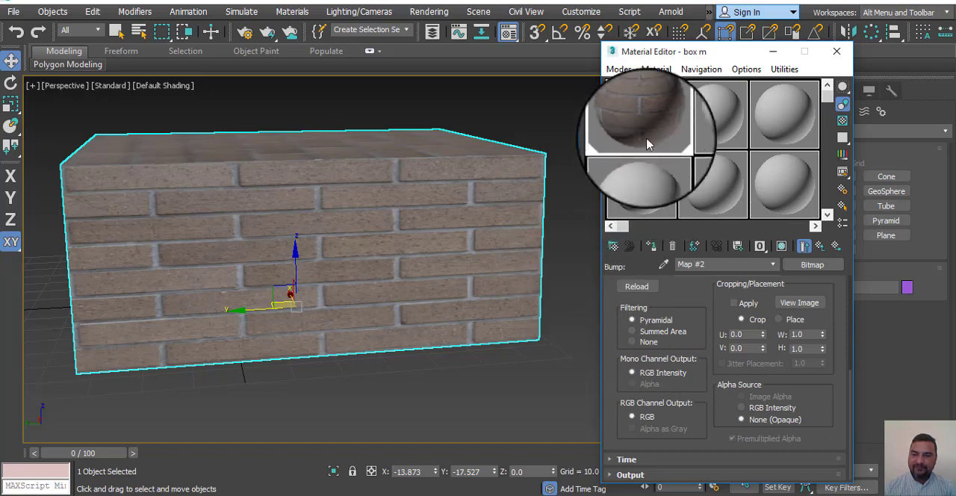
Step: View the bump image at full size, put its window away and return to the parent material
click(807, 304)
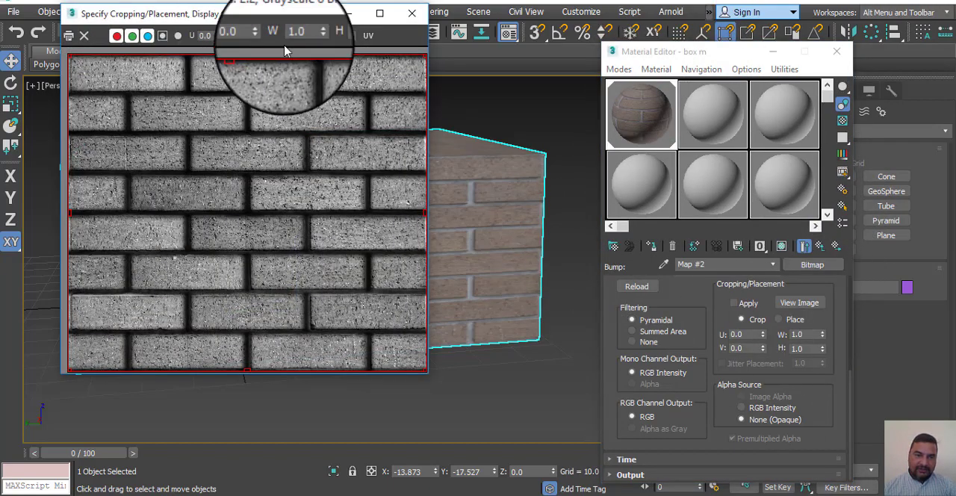
click(349, 14)
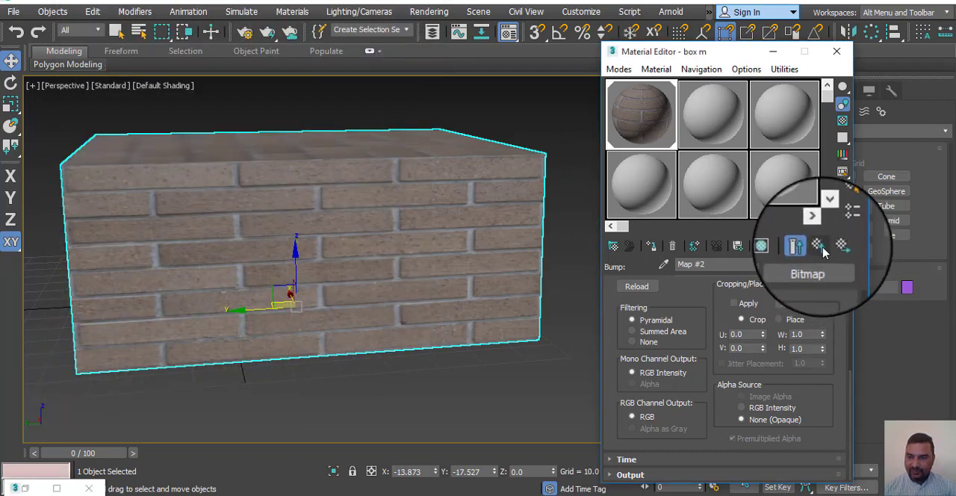
click(819, 247)
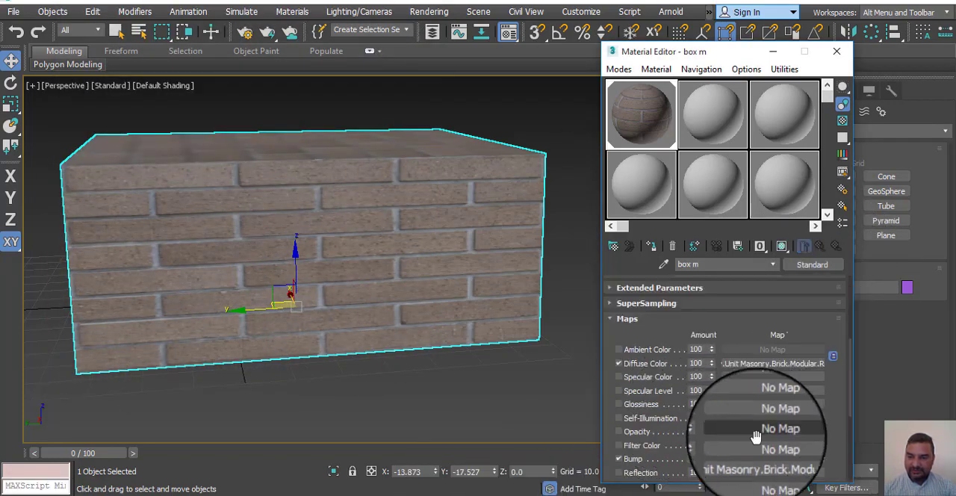
Step: Open an enlarged sample preview of the box m material and compare it with the Bump map off and on
double_click(642, 122)
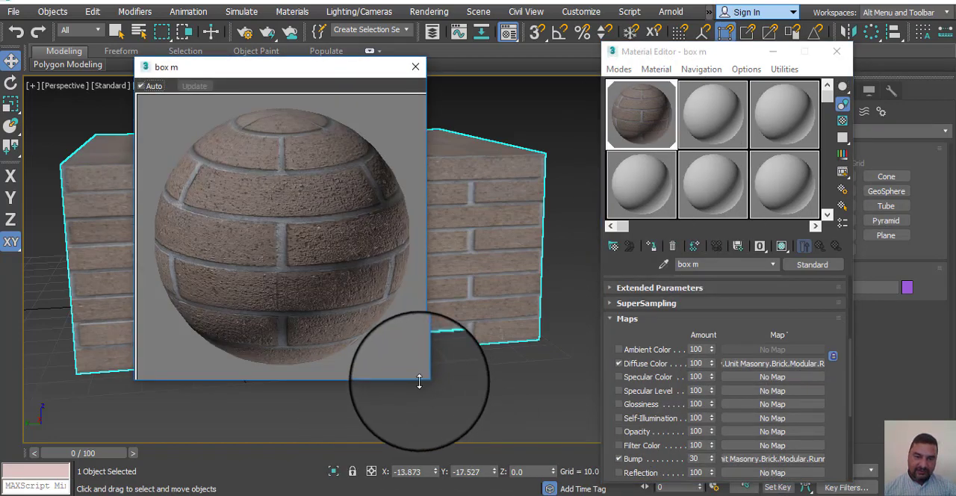
drag(421, 381, 618, 460)
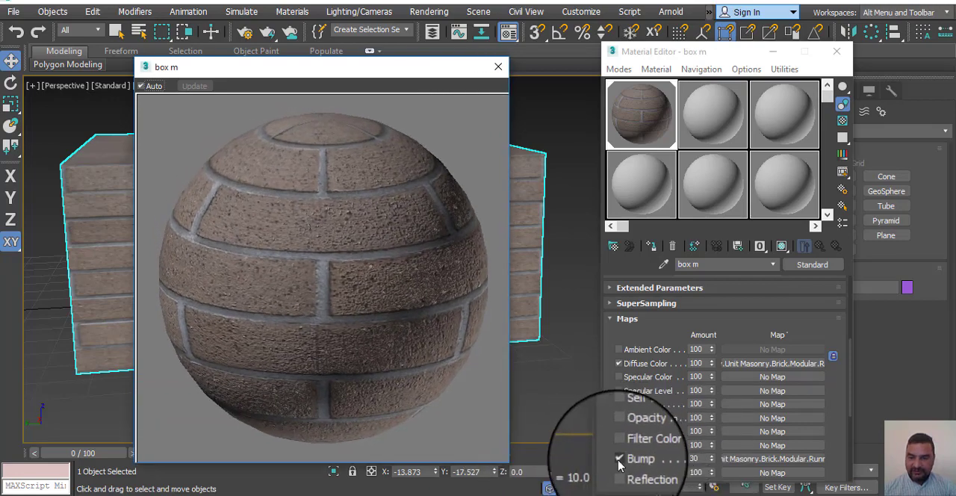
click(618, 459)
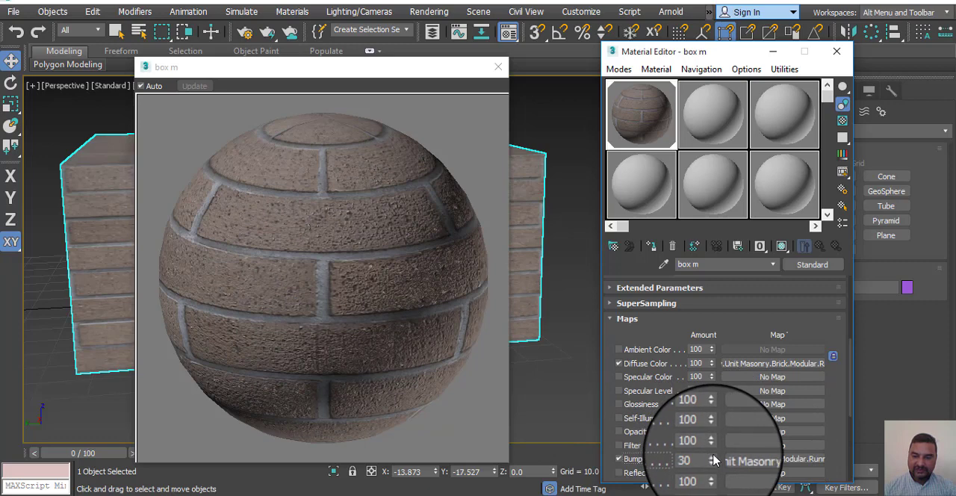
Step: Try a Bump amount of 45, set the amount to 29 and close the enlarged sample preview
drag(715, 454, 719, 421)
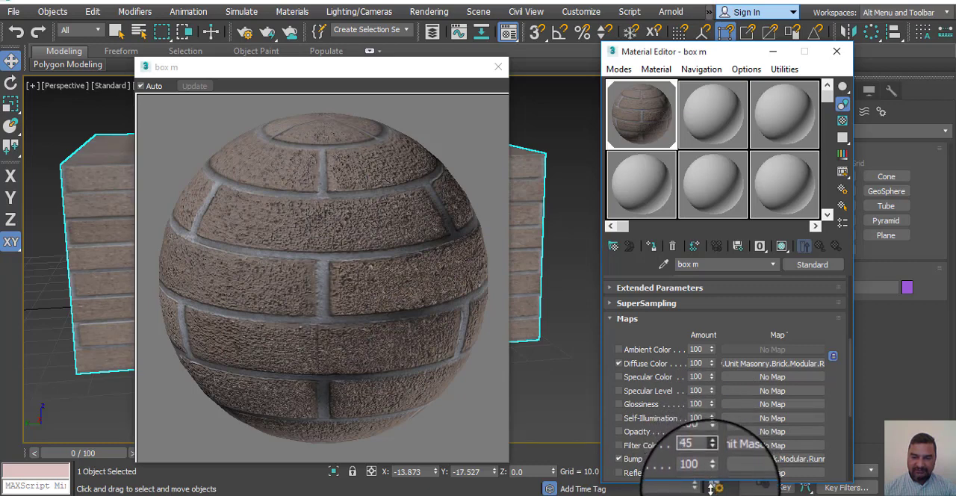
drag(711, 489, 710, 490)
click(468, 377)
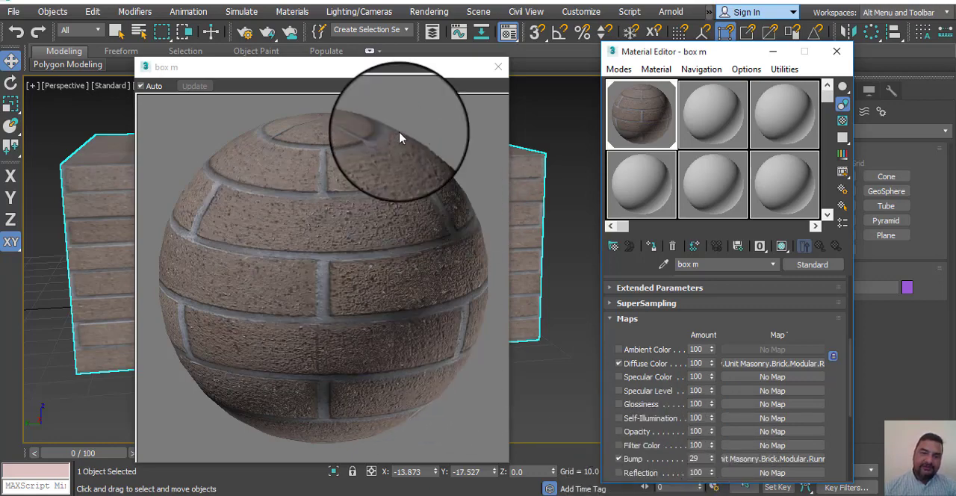
click(498, 66)
Step: Render the perspective view showing two sides of the whole brick box, and close the rendered image
scroll(398, 268, up, 5)
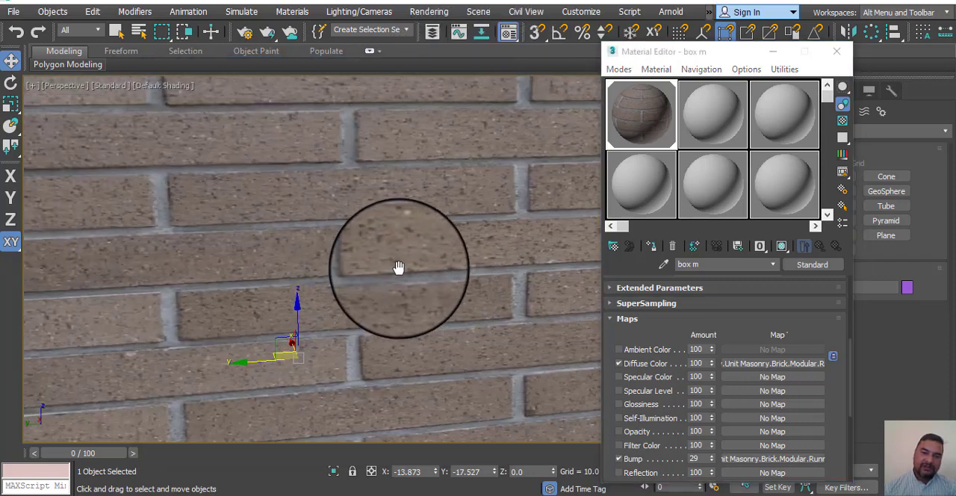
scroll(398, 267, down, 5)
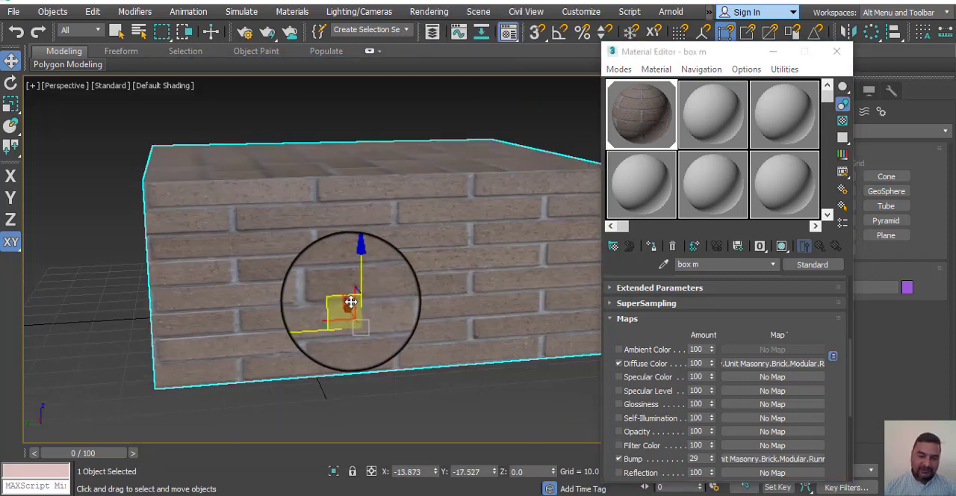
alt+middle_drag(351, 301, 410, 296)
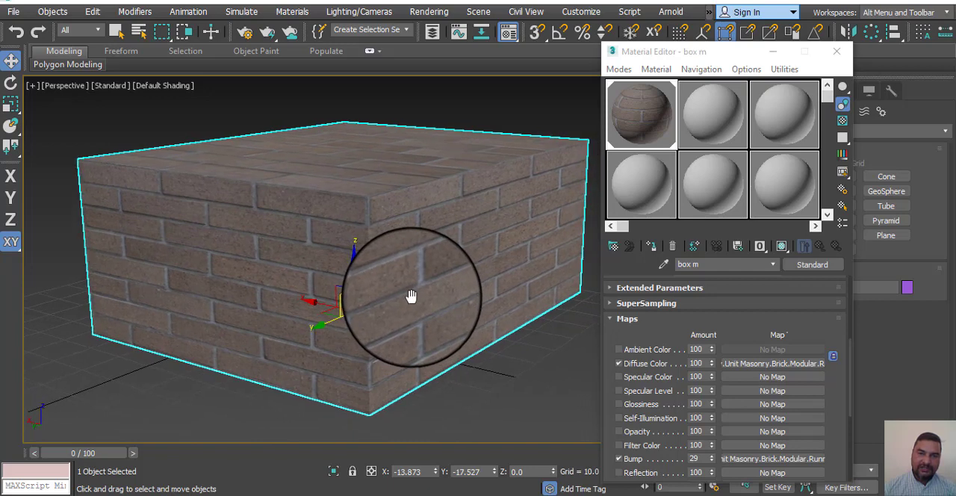
click(422, 11)
mouse_move(426, 36)
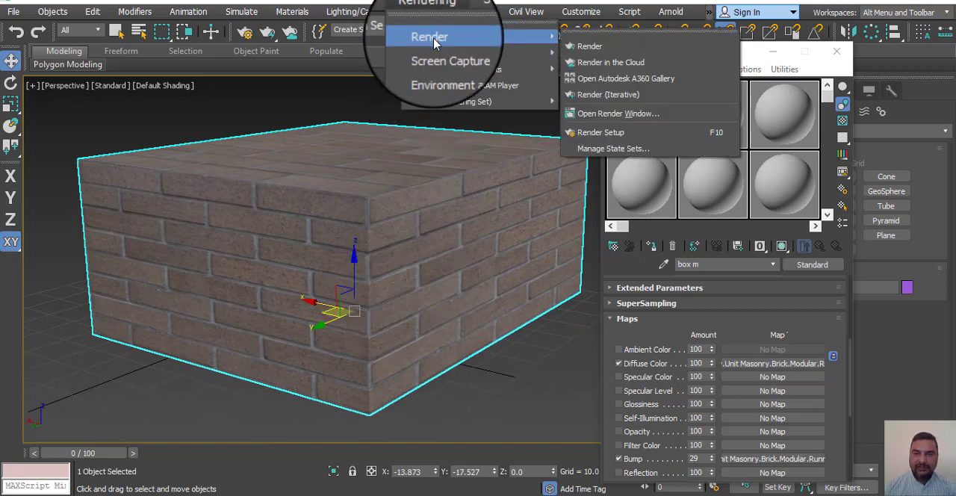
click(596, 50)
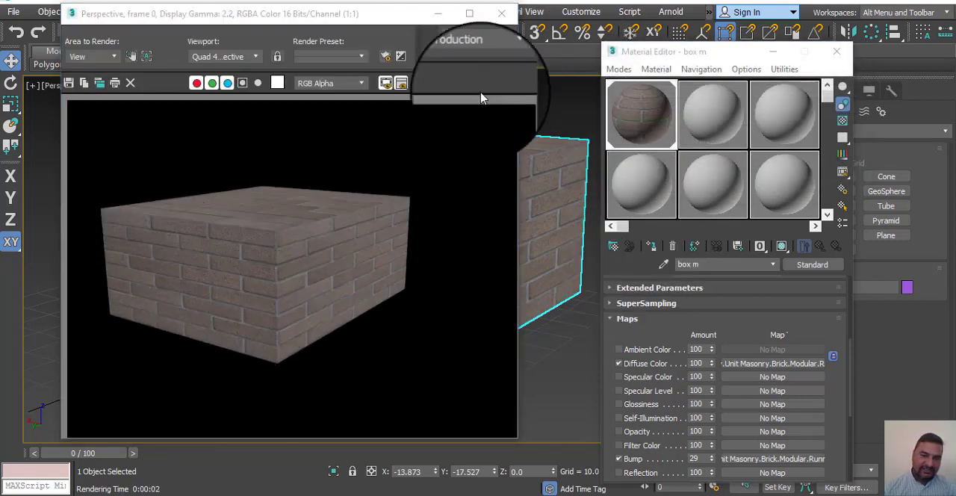
click(504, 6)
Step: Render a close-up of the box's front corner to check the bump effect on the bricks
scroll(410, 241, up, 6)
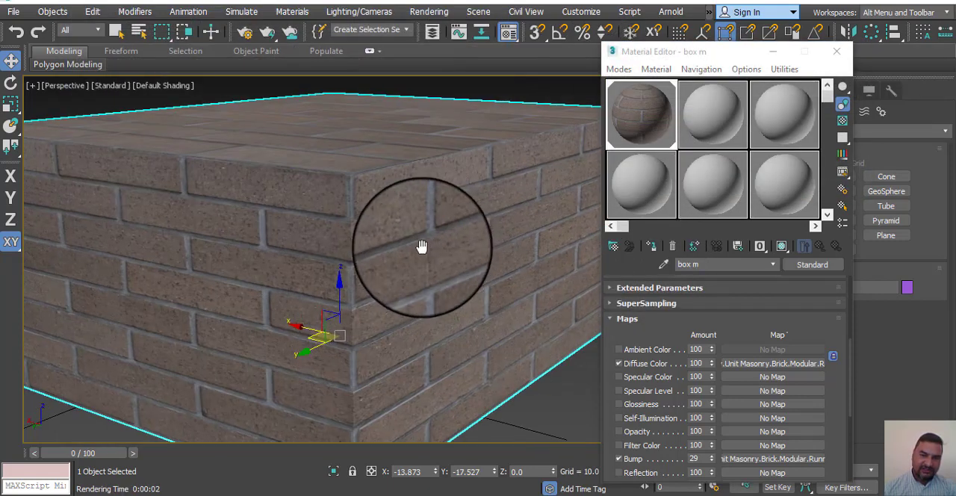
middle_drag(456, 247, 440, 273)
scroll(469, 252, up, 2)
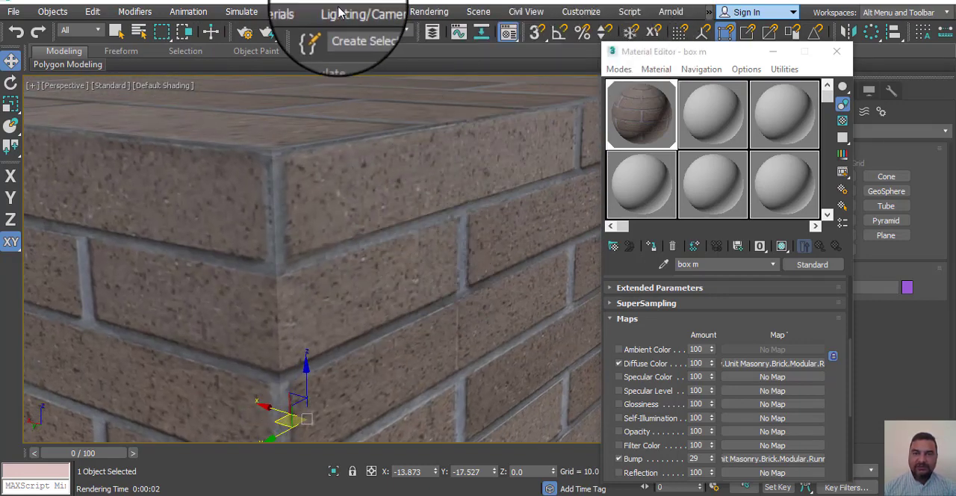
click(428, 12)
mouse_move(448, 37)
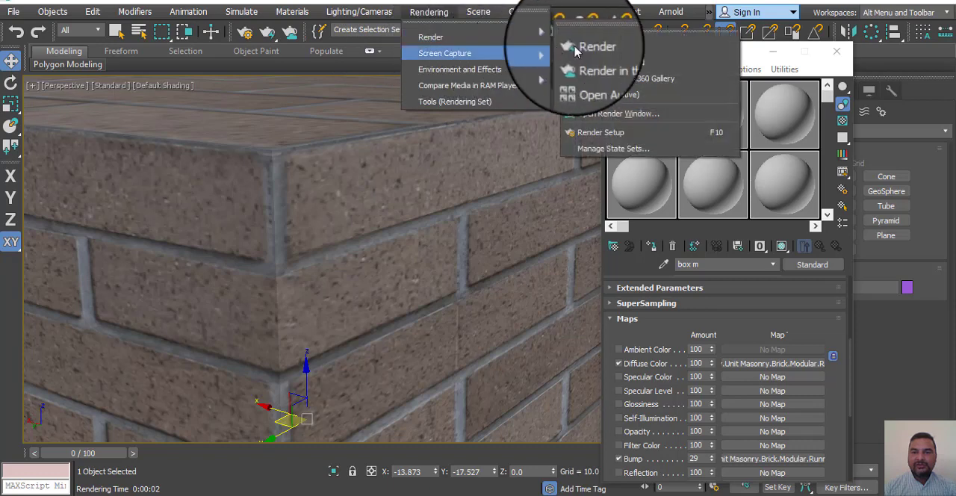
click(616, 49)
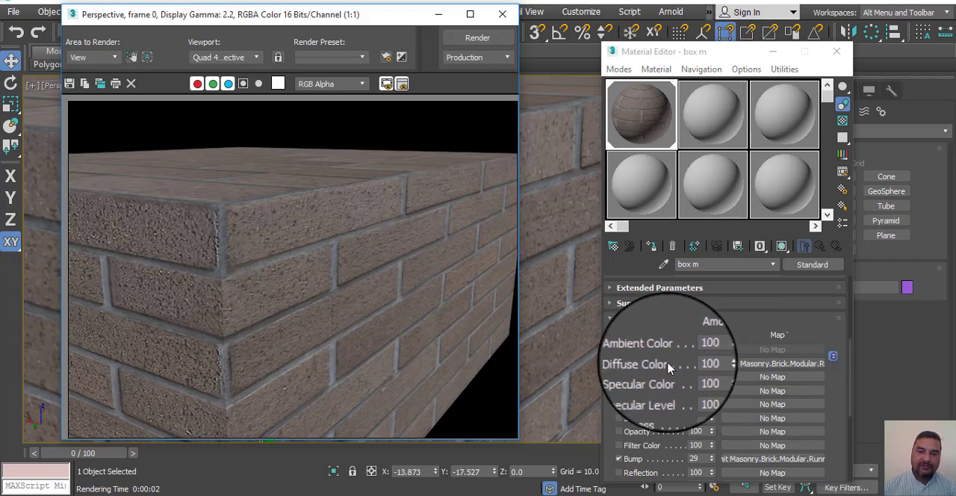
Step: Close the Material Editor and the rendered image, and view the textured box from a higher angle
click(845, 52)
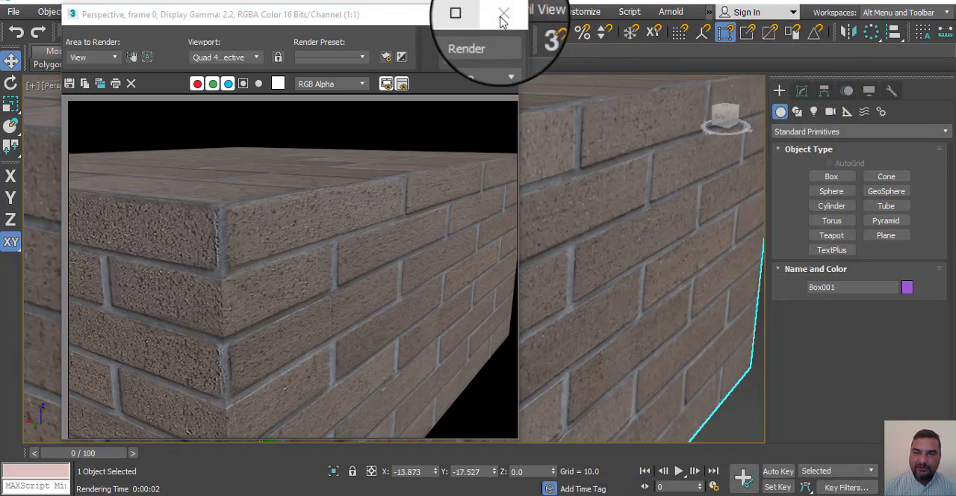
click(502, 14)
scroll(634, 320, down, 5)
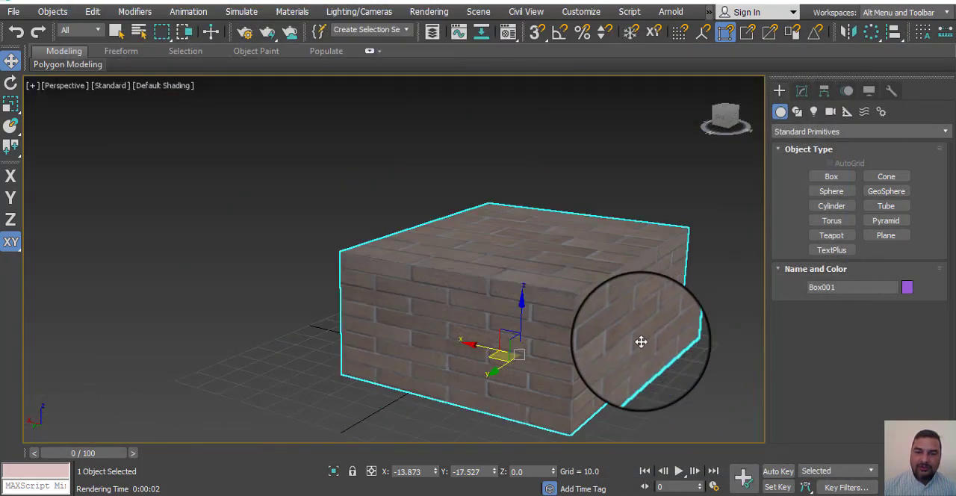
scroll(640, 338, up, 2)
alt+middle_drag(603, 315, 510, 365)
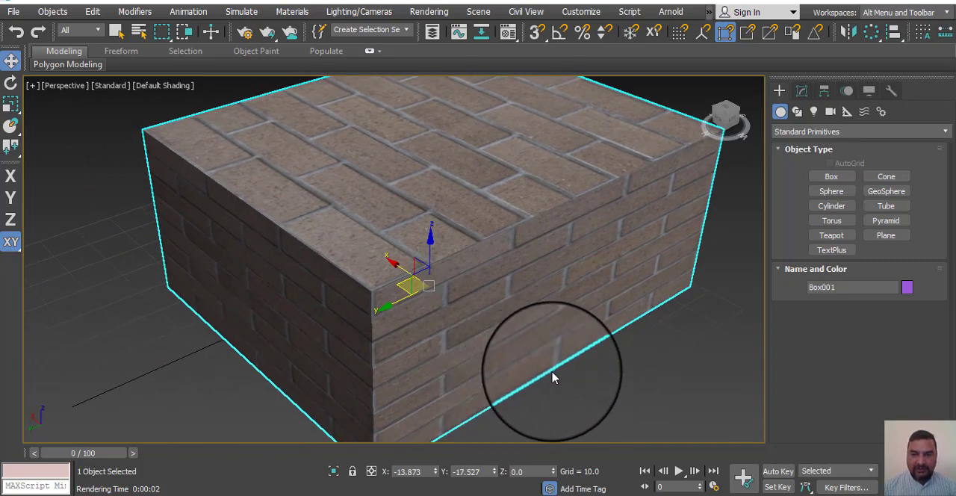
Step: Add the MapScaler (WSM) modifier to the brick box
scroll(552, 376, down, 5)
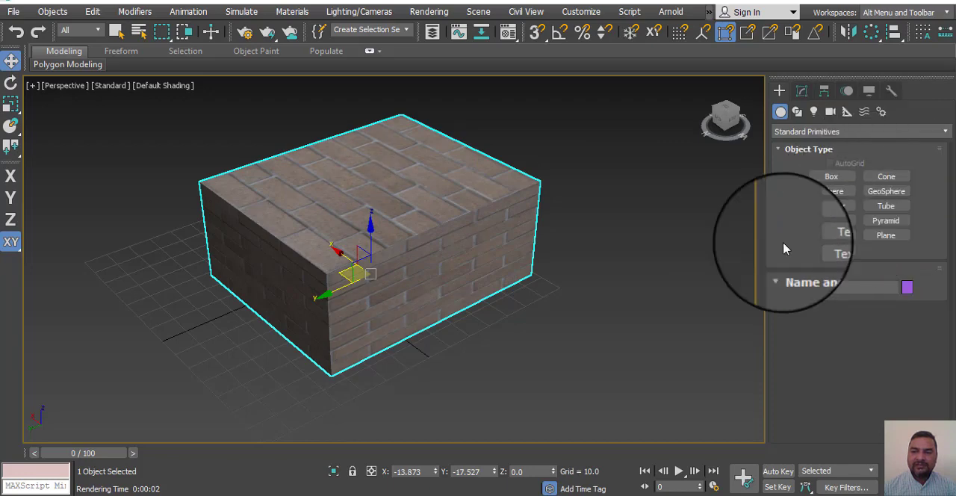
alt+middle_drag(558, 319, 548, 353)
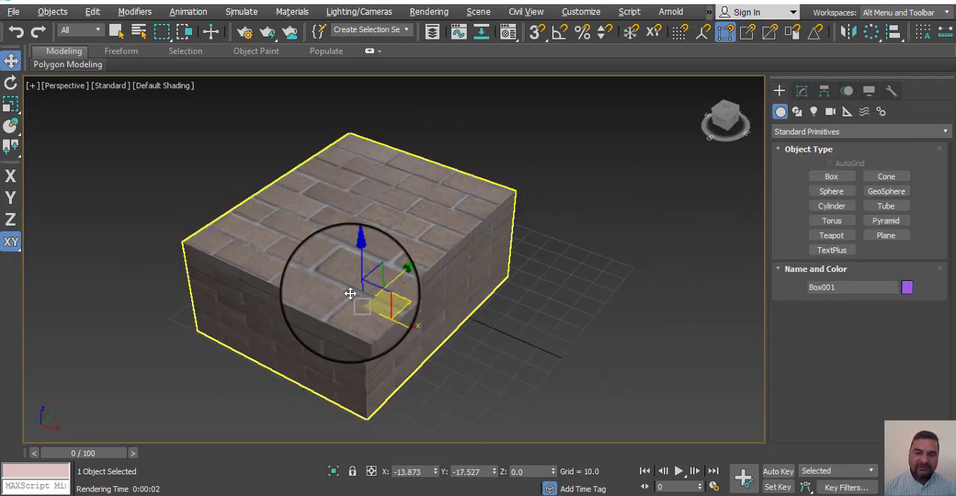
alt+middle_drag(543, 280, 523, 239)
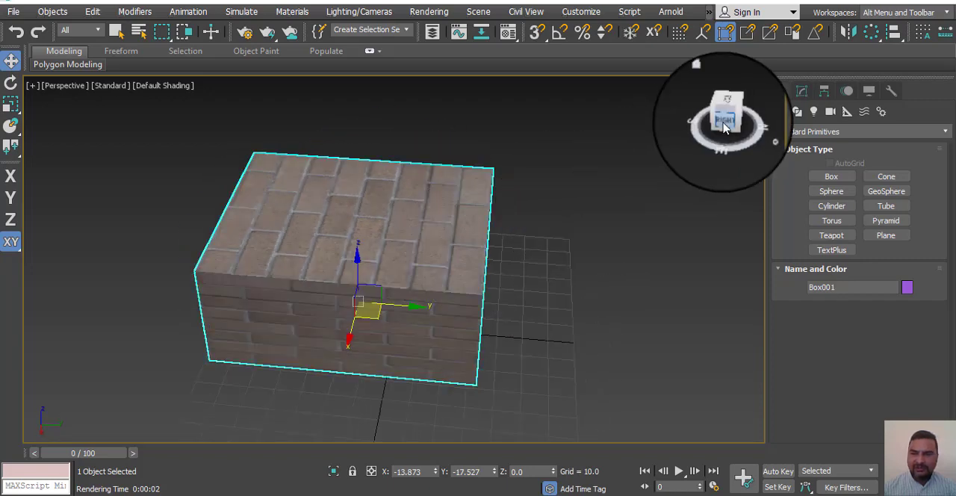
click(801, 91)
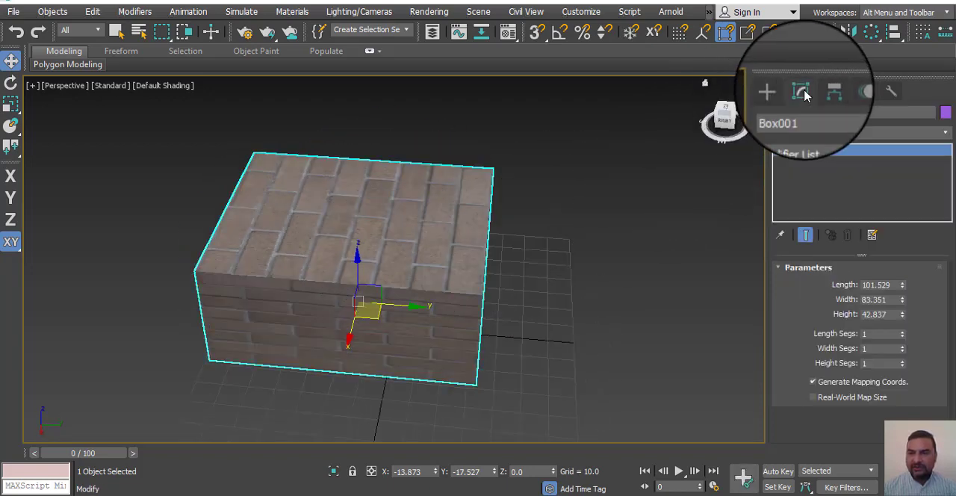
click(812, 139)
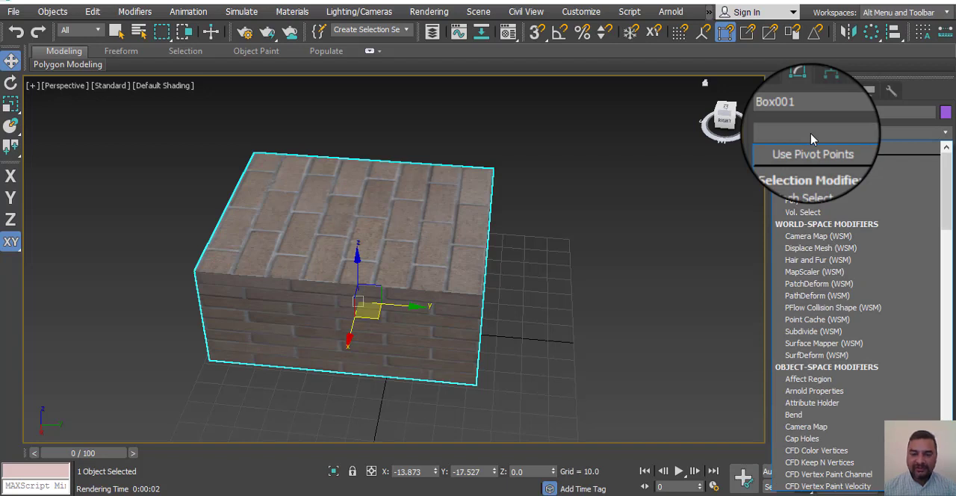
key(m)
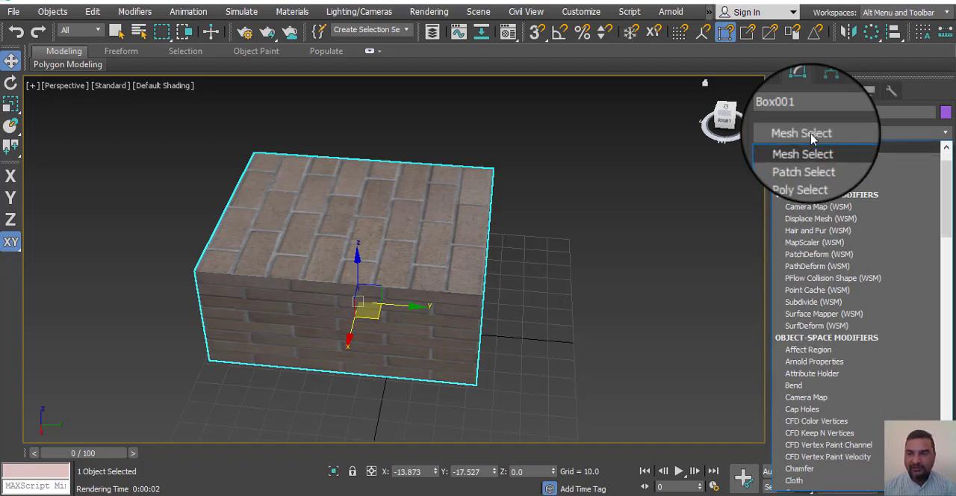
key(a)
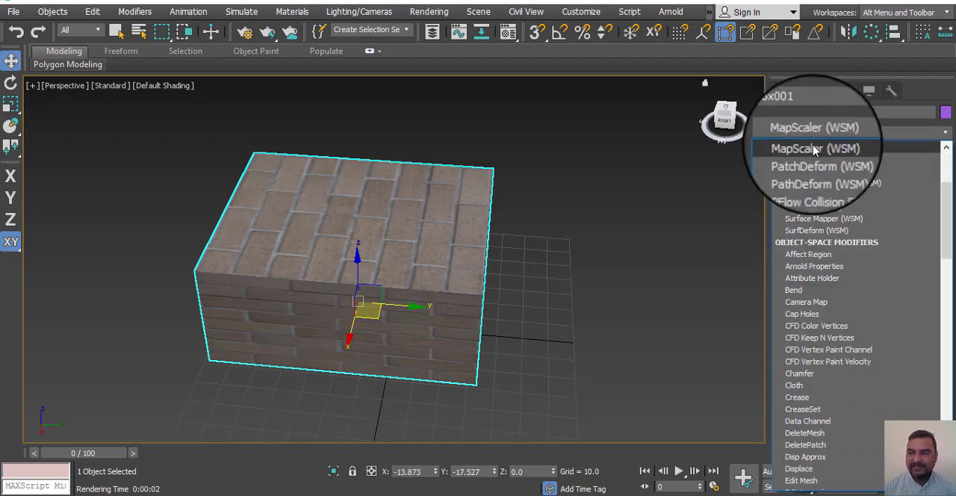
click(815, 149)
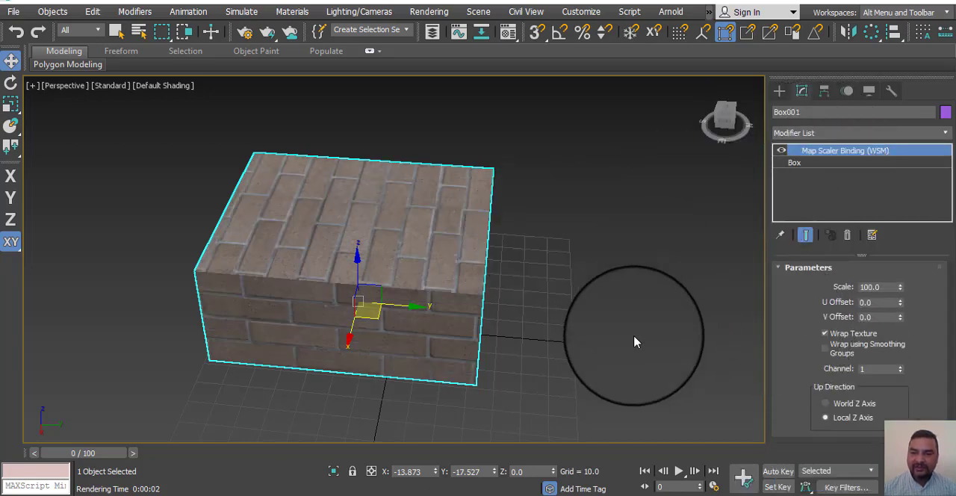
Step: Reduce the Map Scaler's Scale to 22.44 so the bricks are smaller on the box
mouse_move(544, 357)
alt+middle_down()
mouse_move(438, 335)
mouse_move(504, 320)
mouse_move(546, 364)
alt+middle_up()
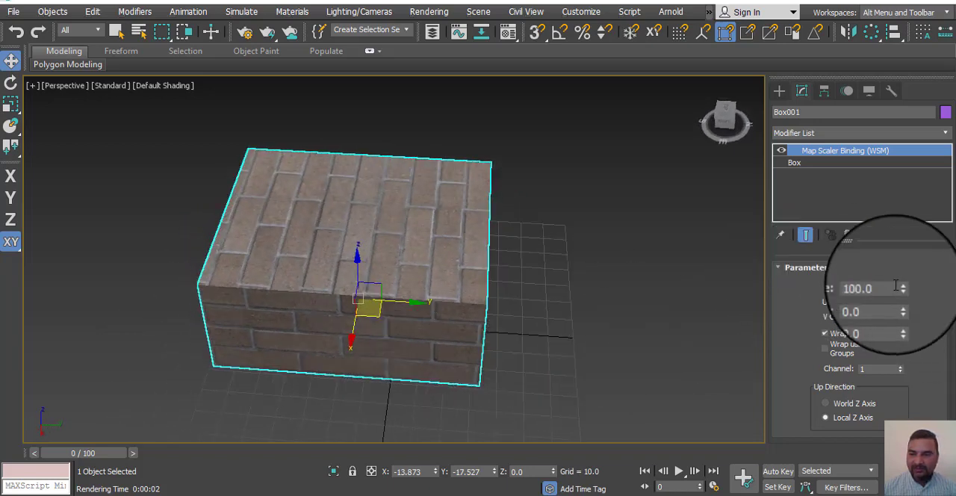
drag(899, 297, 896, 338)
alt+middle_drag(584, 319, 499, 339)
scroll(420, 333, up, 3)
scroll(560, 321, up, 3)
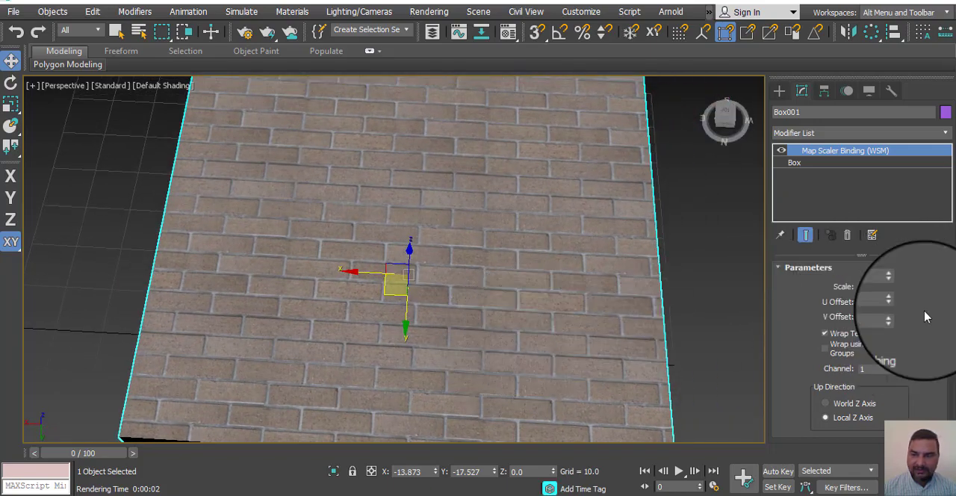
mouse_move(900, 293)
mouse_down()
mouse_move(902, 228)
mouse_move(904, 297)
mouse_up()
drag(902, 302, 904, 310)
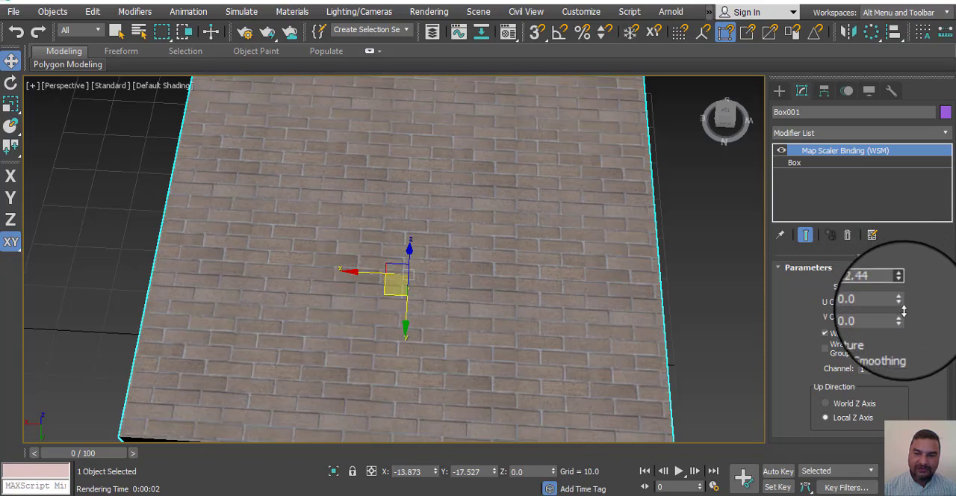
Step: Set the Map Scaler's U Offset to 1.587 to shift the bricks horizontally at the box's vertical corner edge
alt+middle_drag(546, 309, 575, 262)
middle_drag(575, 263, 542, 291)
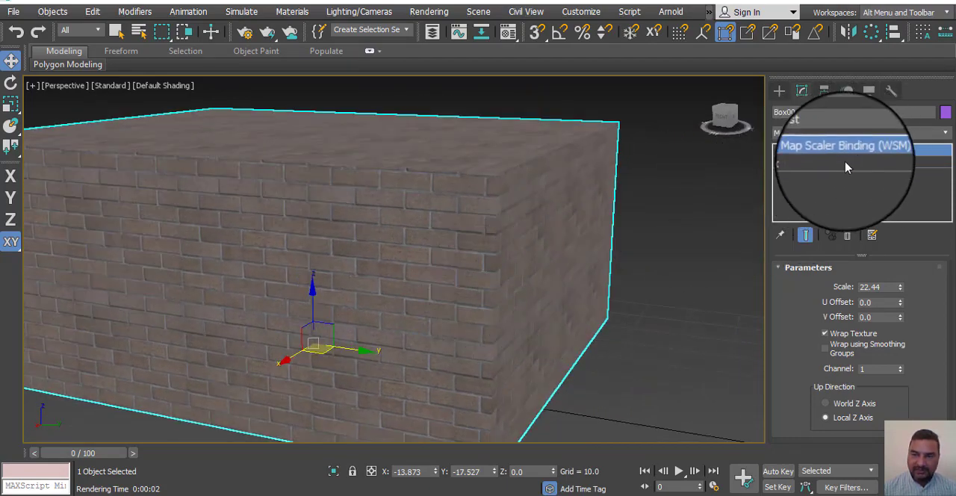
middle_drag(551, 322, 598, 314)
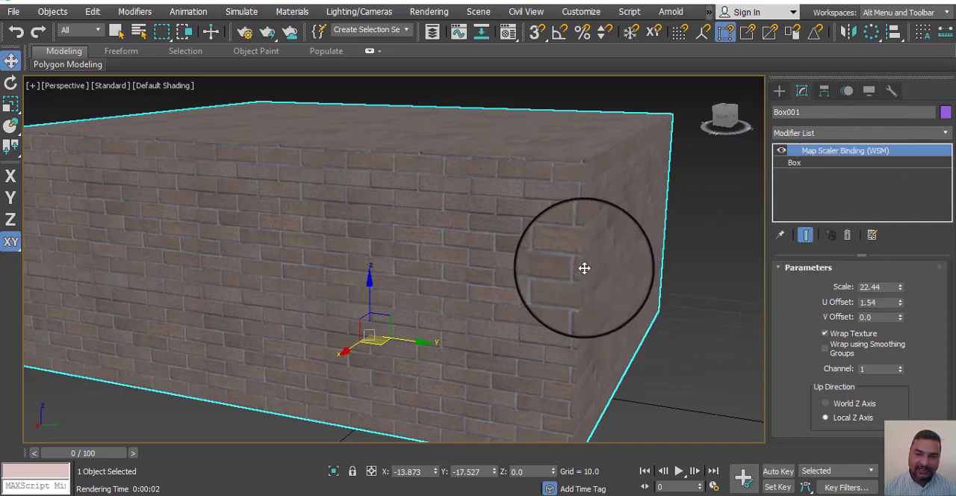
scroll(562, 309, up, 5)
middle_drag(523, 306, 431, 303)
scroll(429, 290, down, 3)
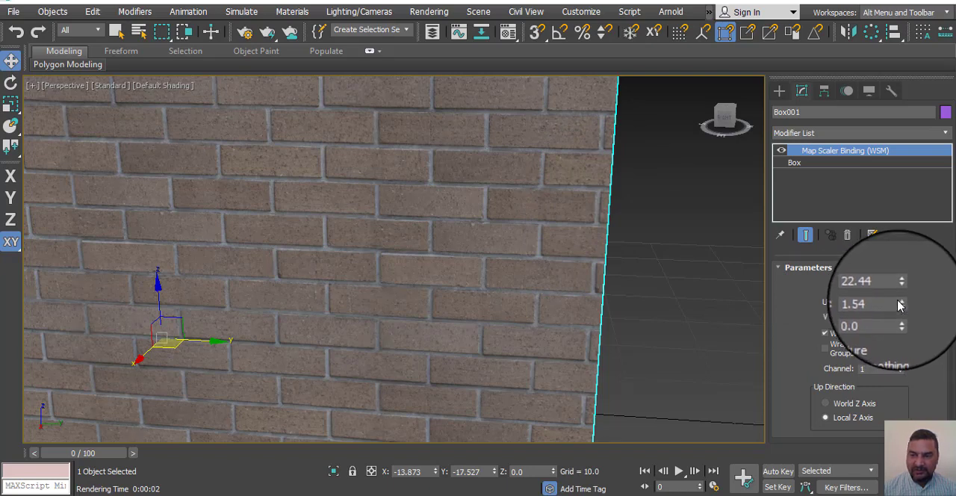
mouse_move(900, 304)
mouse_down()
mouse_move(895, 297)
mouse_move(889, 309)
mouse_up()
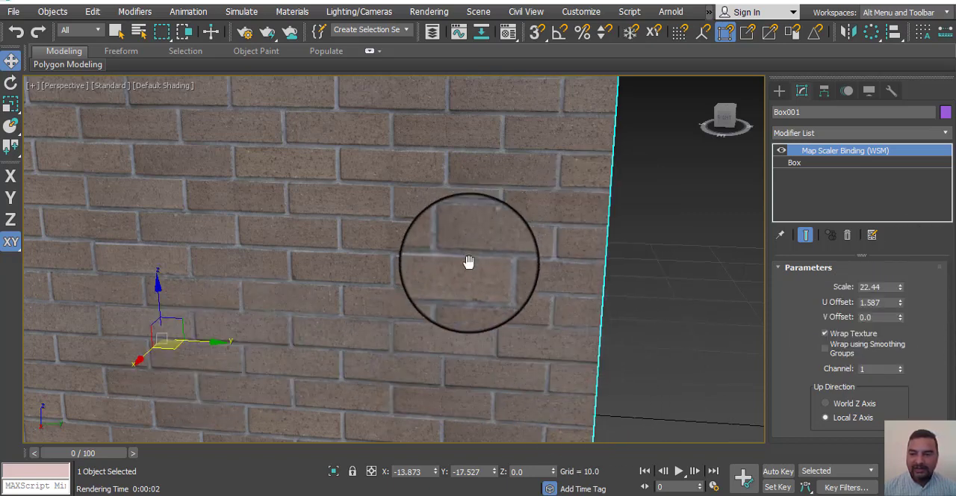
Step: Set the Map Scaler's V Offset to 0.03 to align the brick course with the box's upper edge
scroll(469, 261, down, 4)
scroll(359, 326, up, 4)
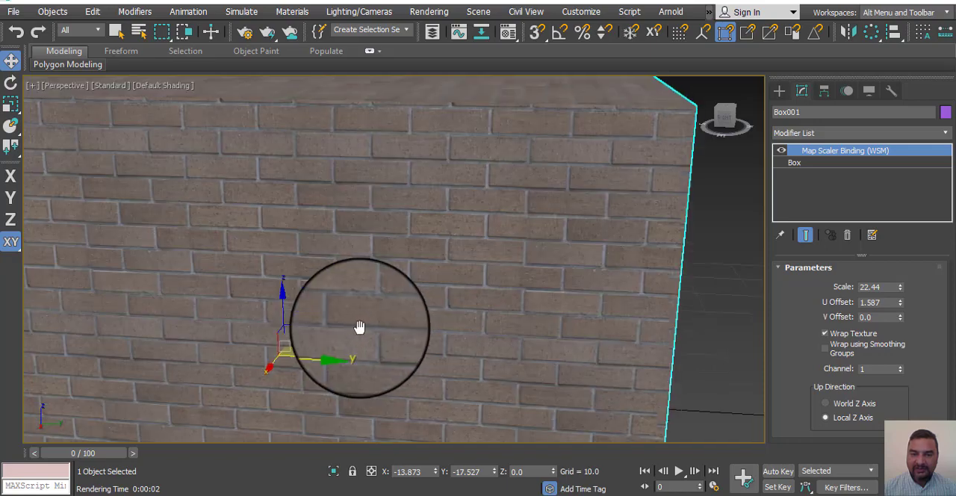
middle_drag(359, 326, 332, 358)
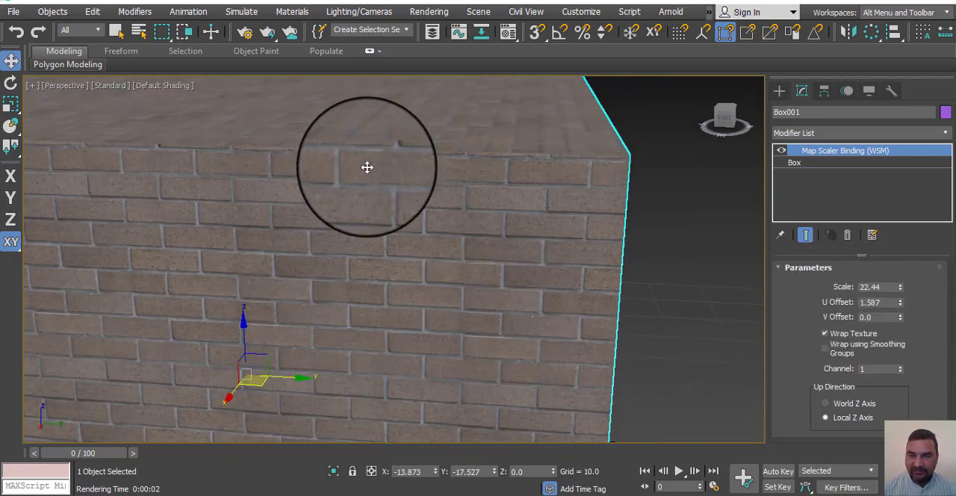
scroll(378, 191, up, 4)
middle_drag(377, 191, 254, 265)
scroll(486, 216, down, 3)
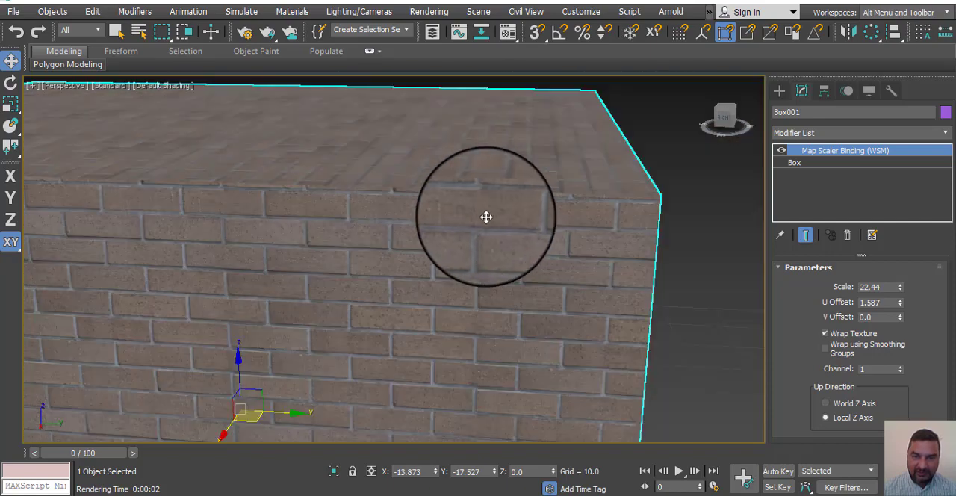
middle_drag(487, 216, 378, 217)
scroll(449, 210, up, 3)
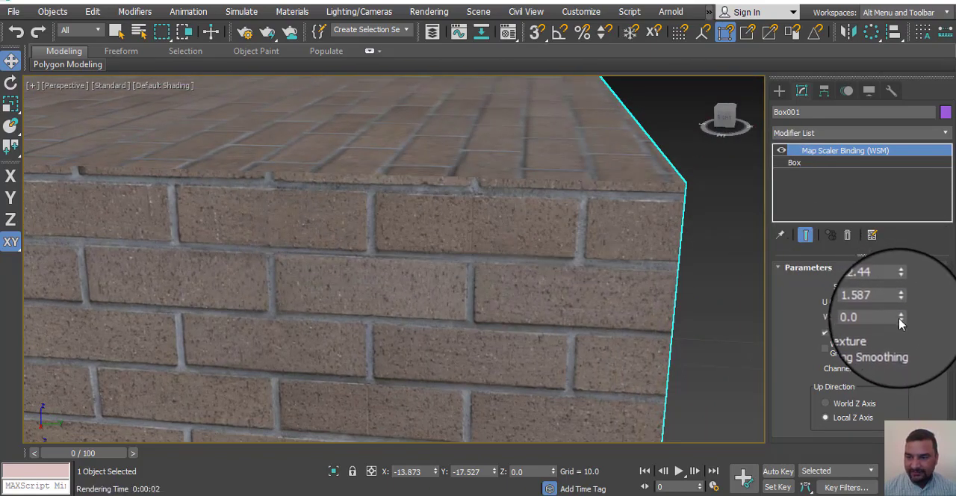
drag(899, 320, 898, 315)
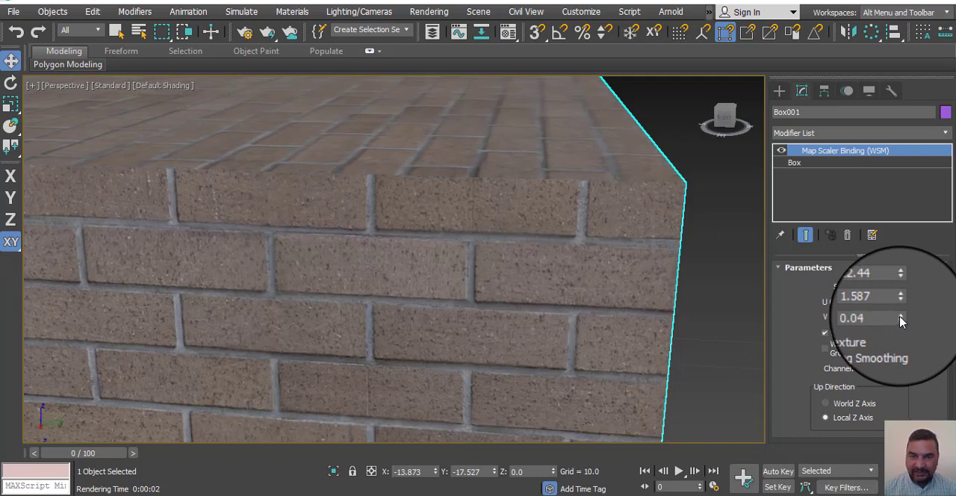
click(901, 319)
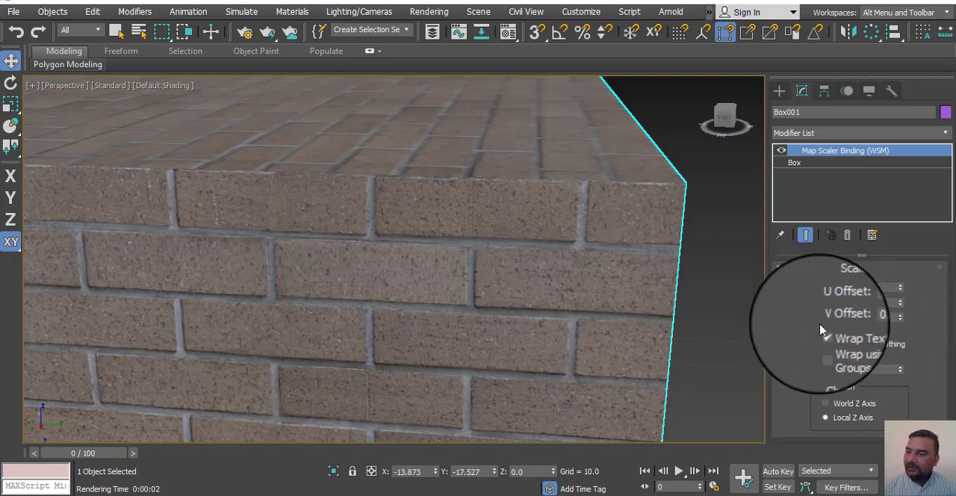
Step: Turn off Wrap Texture for the Map Scaler on the box
alt+middle_drag(450, 202, 488, 237)
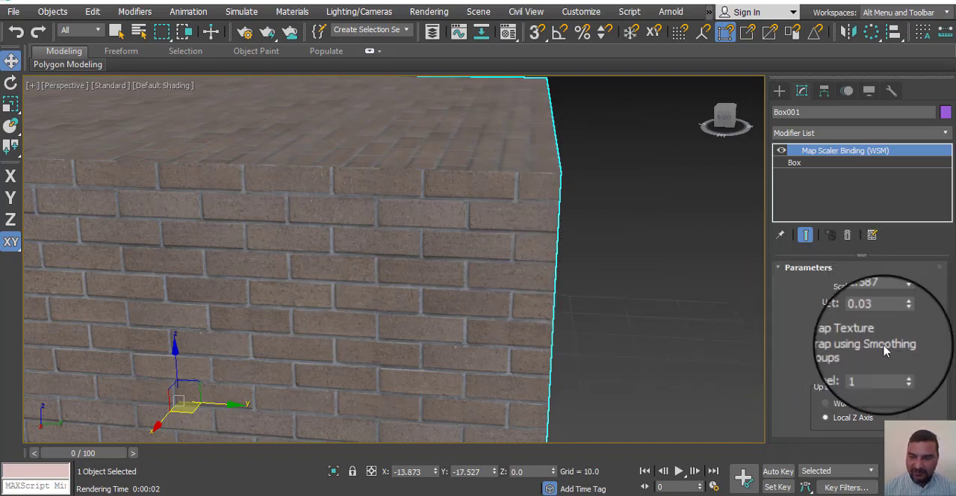
scroll(545, 310, down, 5)
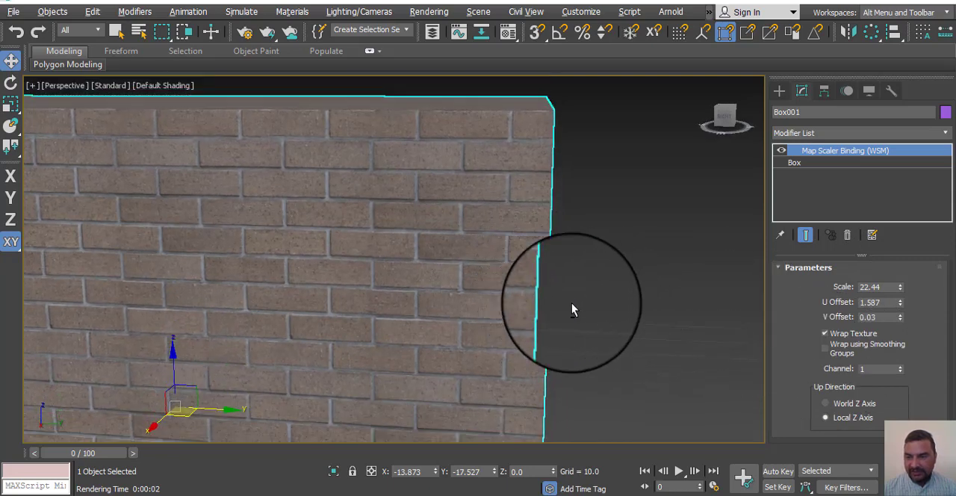
click(826, 334)
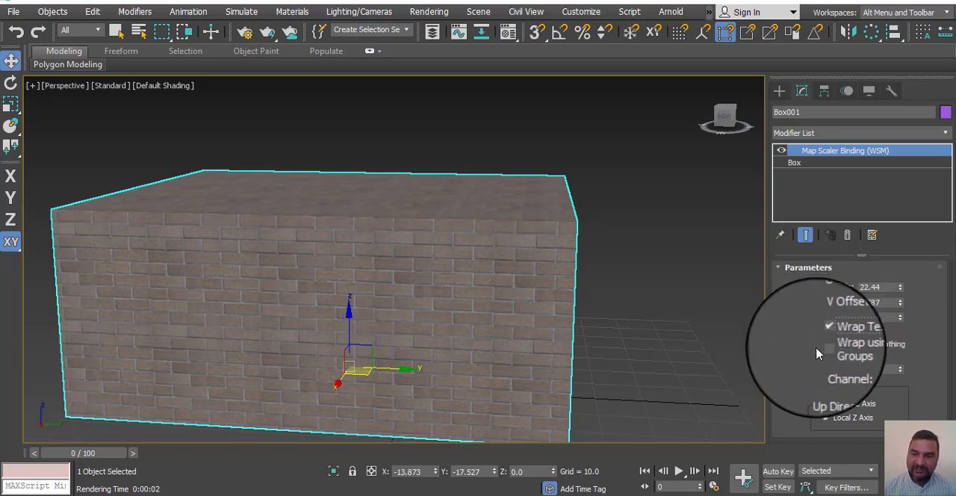
click(842, 340)
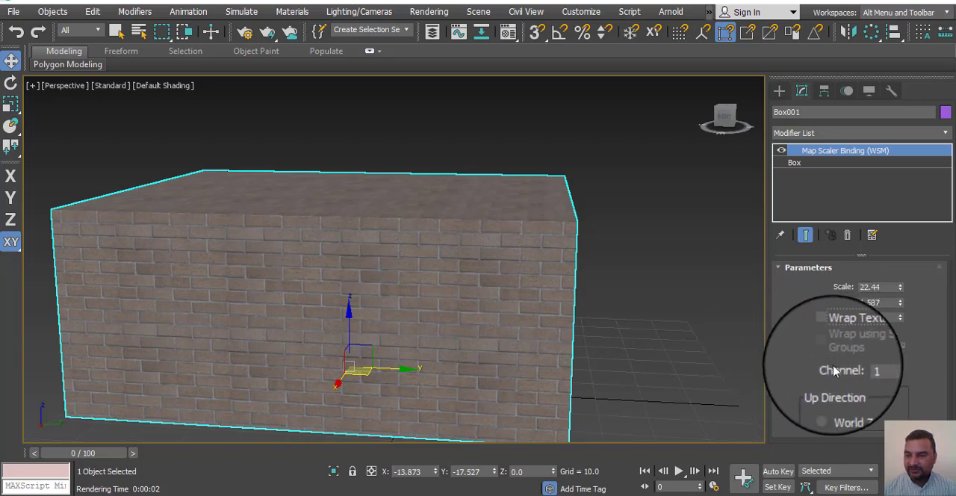
Step: Try map channel 7 and the World Z Axis up direction, and return to channel 1 and Local Z Axis
click(899, 368)
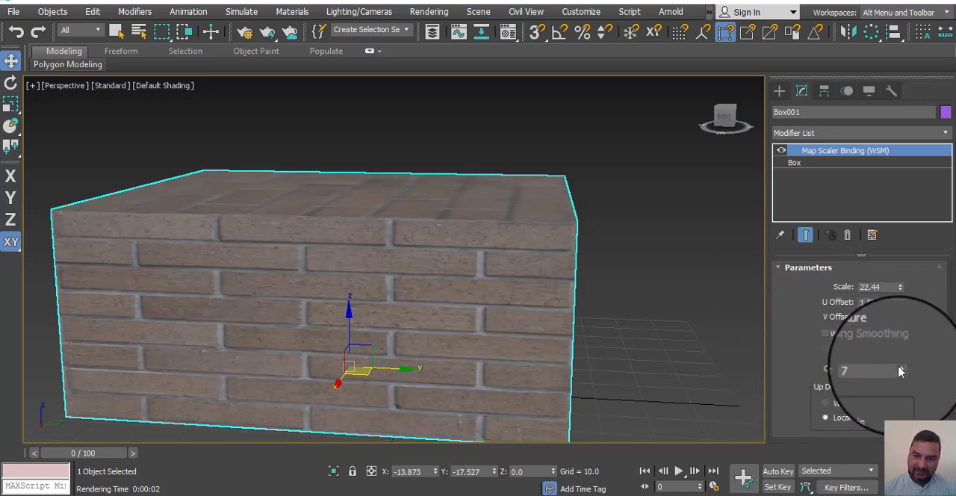
drag(899, 371, 899, 398)
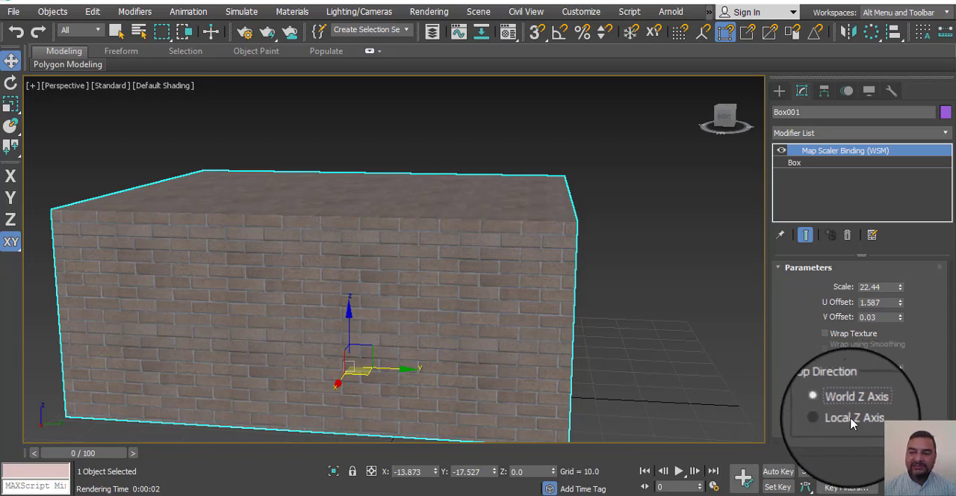
click(825, 417)
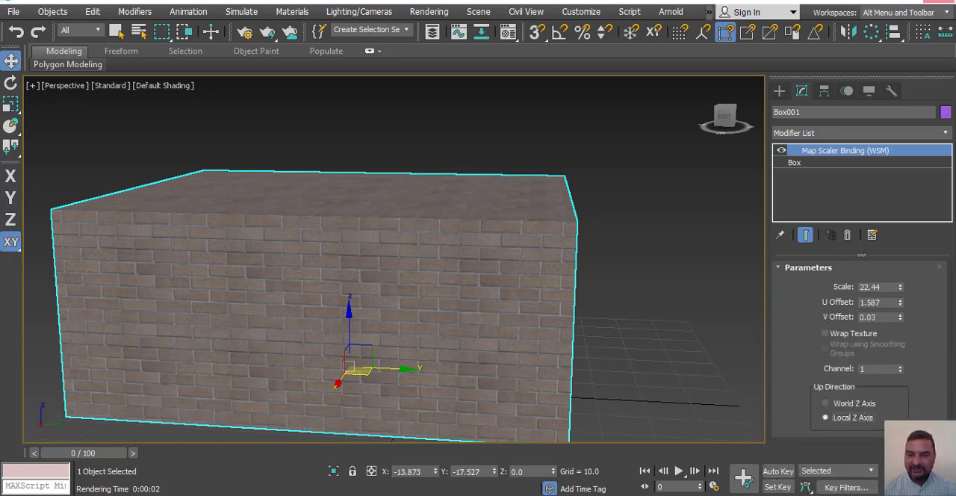
Step: Examine the scaled brick pattern on the box's side faces, top and front corner
alt+middle_drag(444, 346, 406, 486)
alt+middle_drag(467, 348, 534, 342)
scroll(535, 342, up, 3)
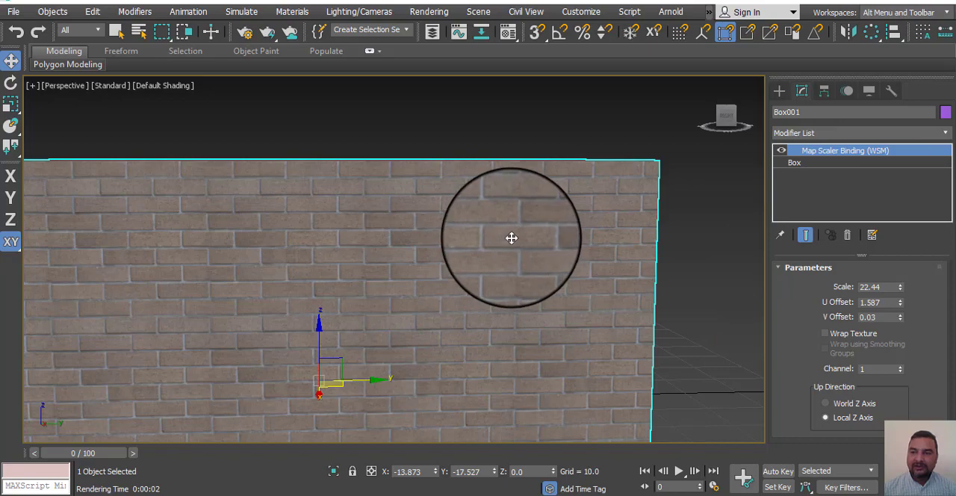
scroll(510, 236, down, 3)
alt+middle_drag(672, 269, 591, 269)
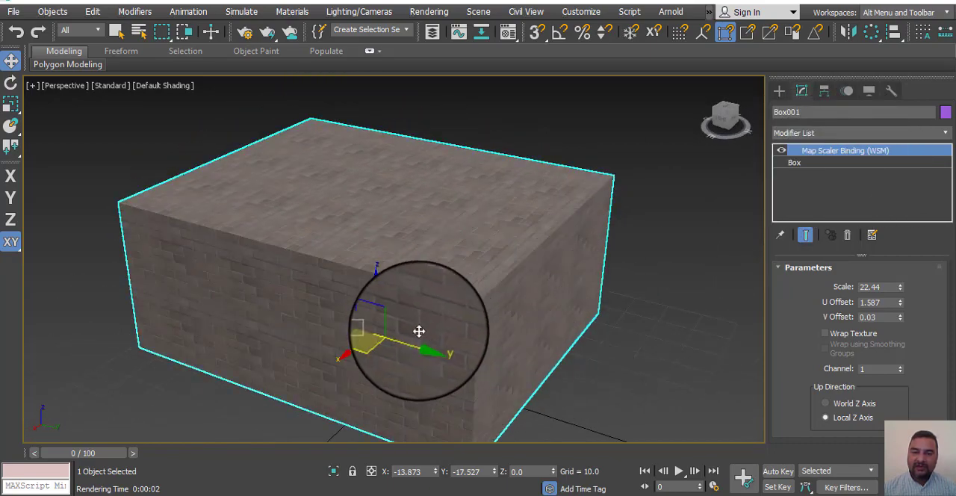
scroll(425, 317, up, 3)
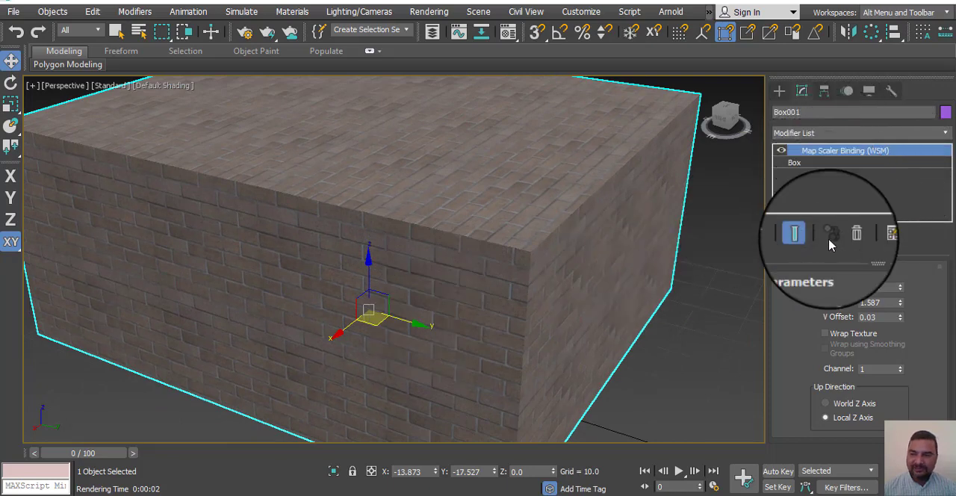